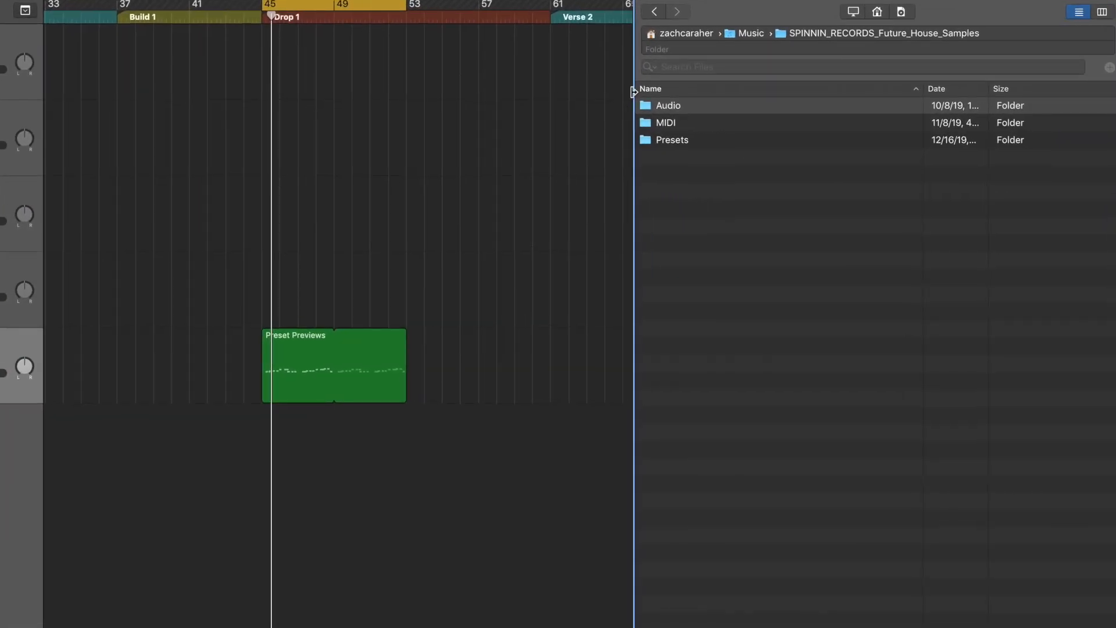
# - Look through the Drums categories in the sample pack's Audio folder and open the Synth Shots folder under Tonal
pyautogui.doubleClick(668, 105)
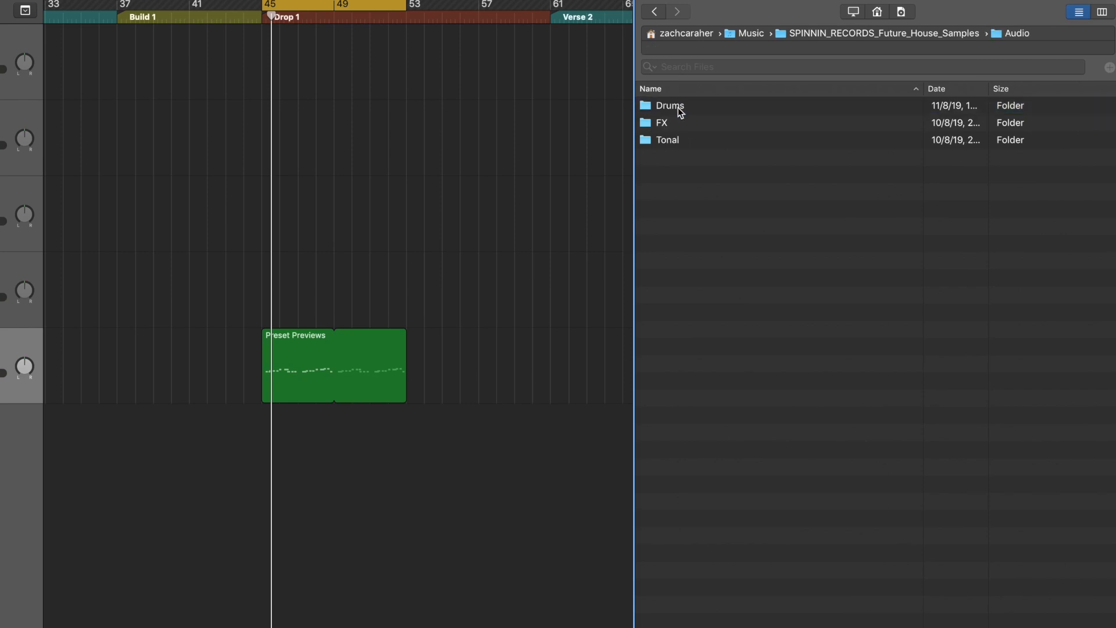
pyautogui.doubleClick(678, 107)
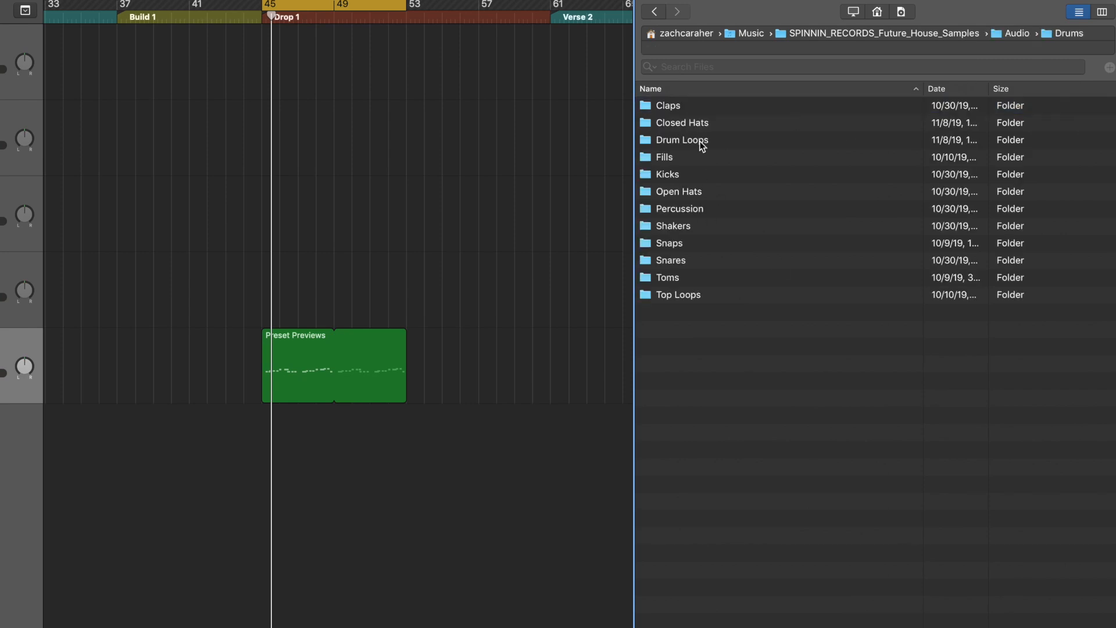
pyautogui.click(1027, 38)
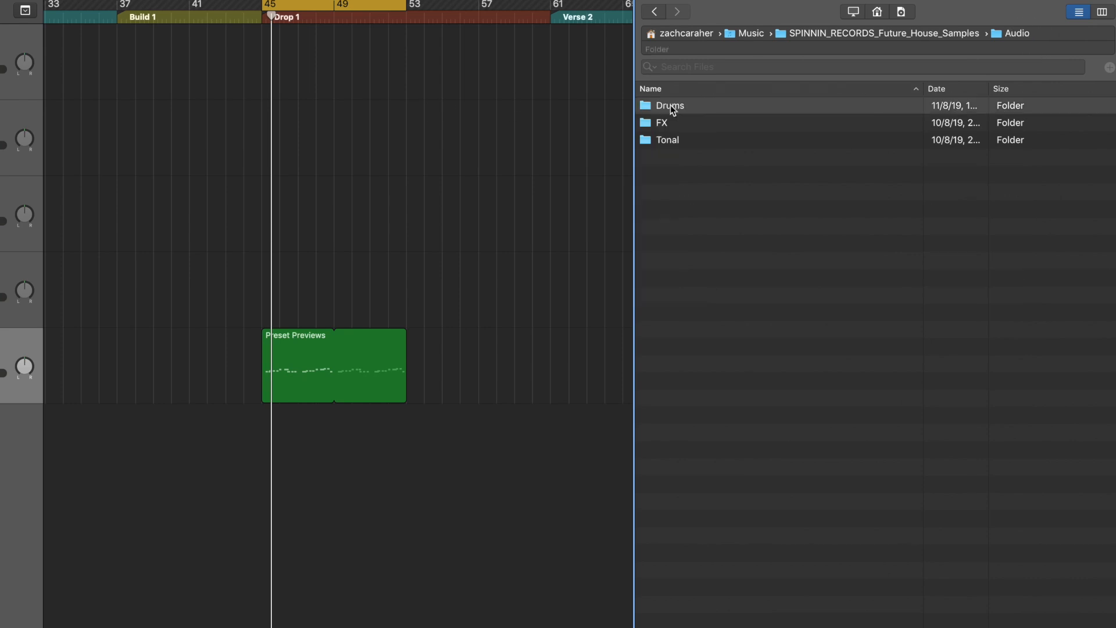
pyautogui.doubleClick(709, 141)
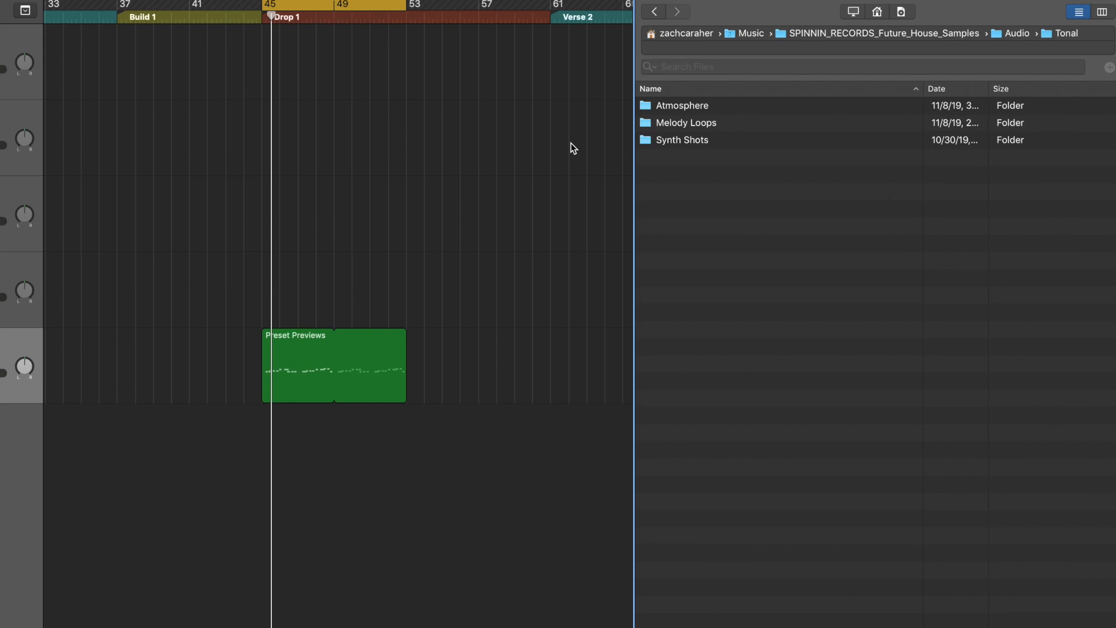
pyautogui.doubleClick(668, 143)
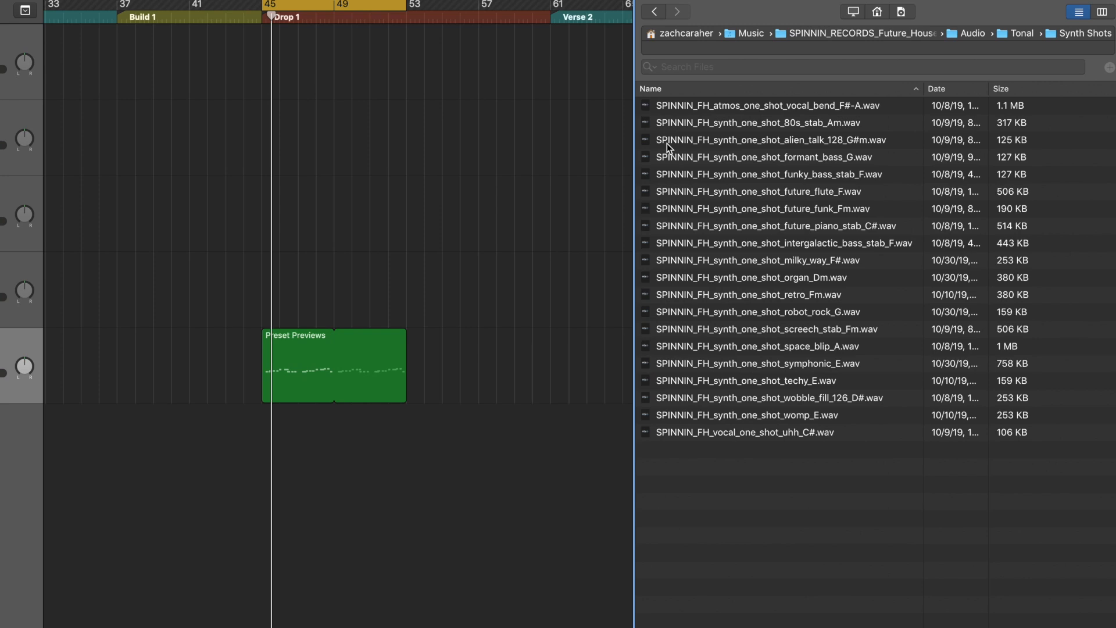
# - Audition the synth one-shots in order, from 80s_stab_Am down to space_blip_A
pyautogui.click(711, 127)
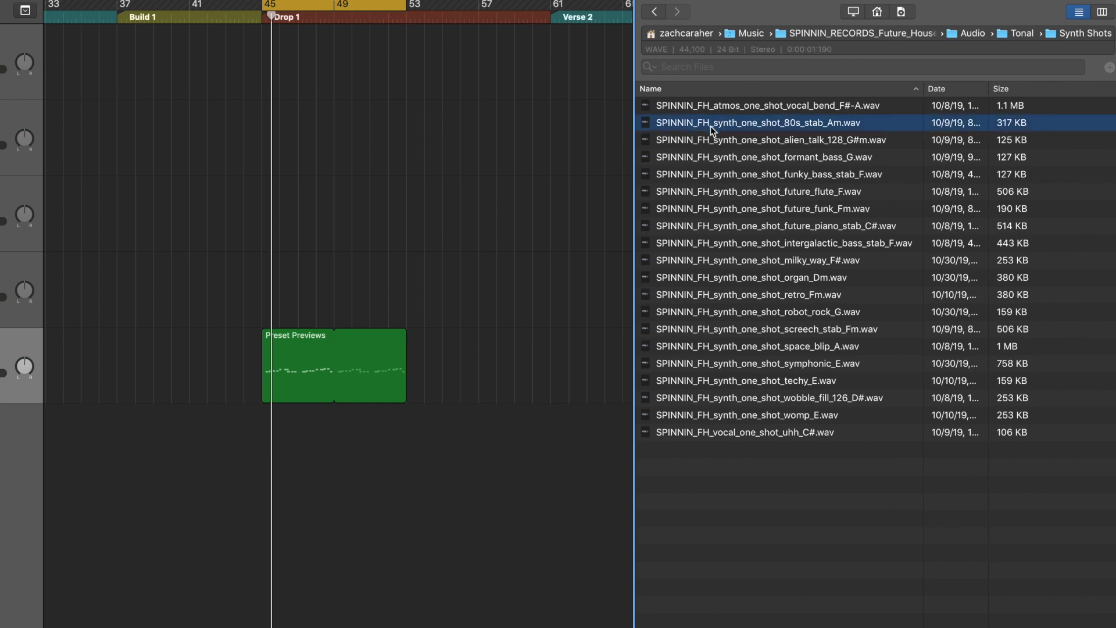
pyautogui.click(711, 142)
pyautogui.click(710, 159)
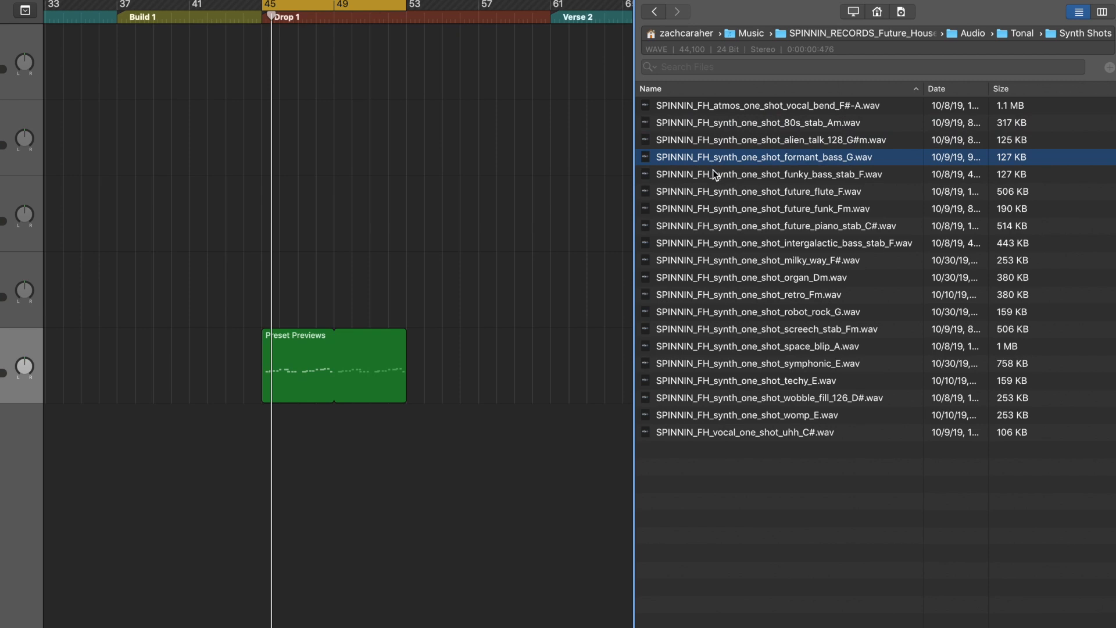
pyautogui.click(714, 176)
pyautogui.click(711, 193)
pyautogui.click(713, 211)
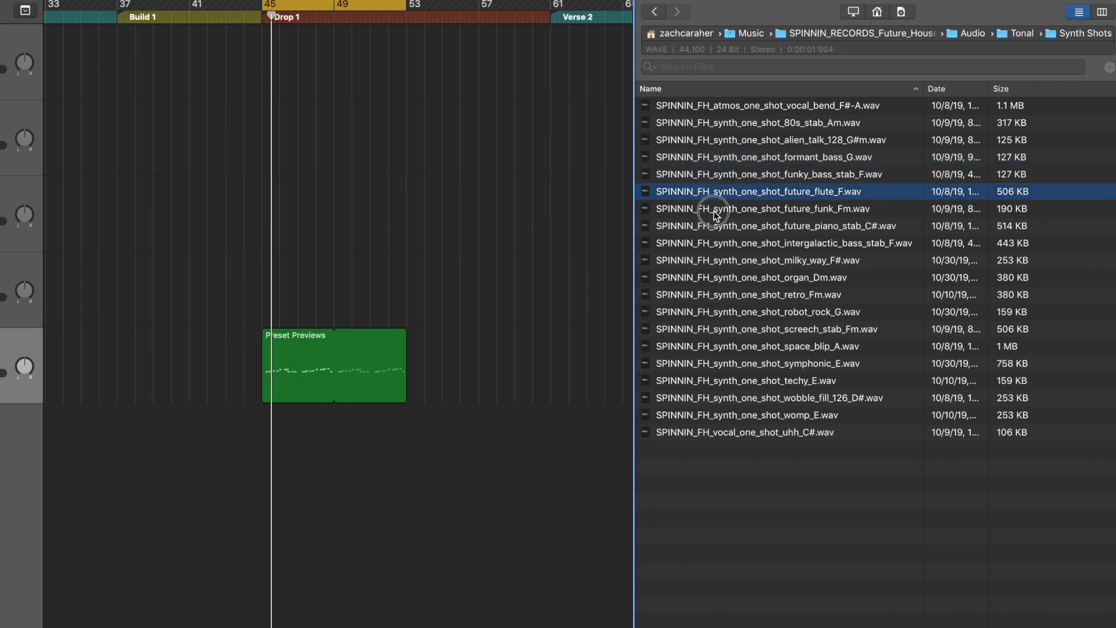
pyautogui.click(713, 228)
pyautogui.click(711, 244)
pyautogui.click(714, 262)
pyautogui.click(714, 279)
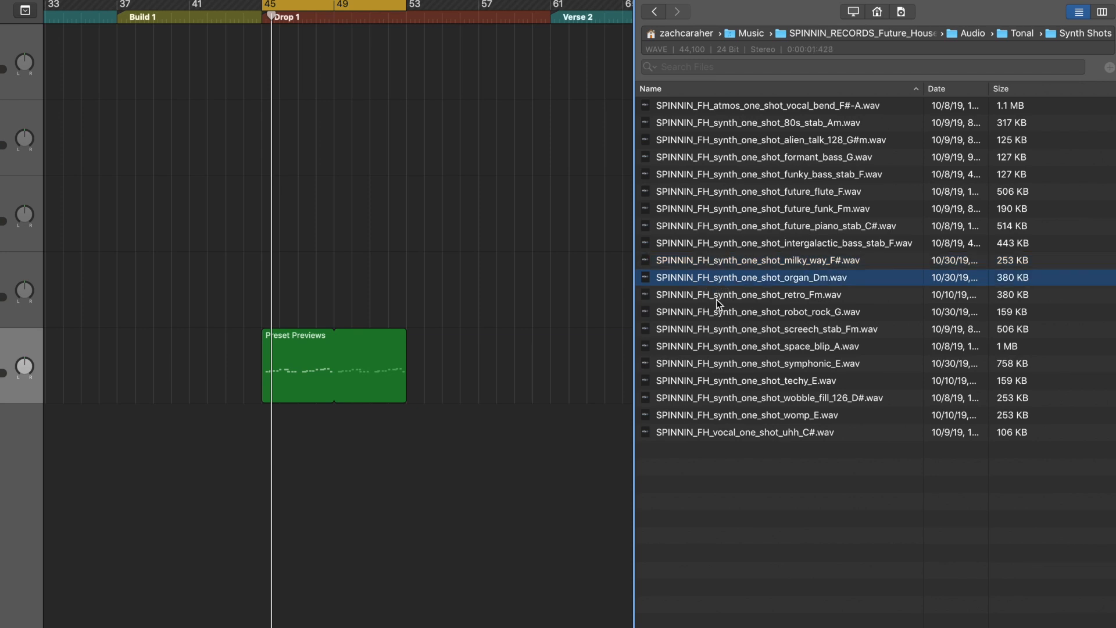
pyautogui.click(717, 300)
pyautogui.click(727, 317)
pyautogui.click(723, 329)
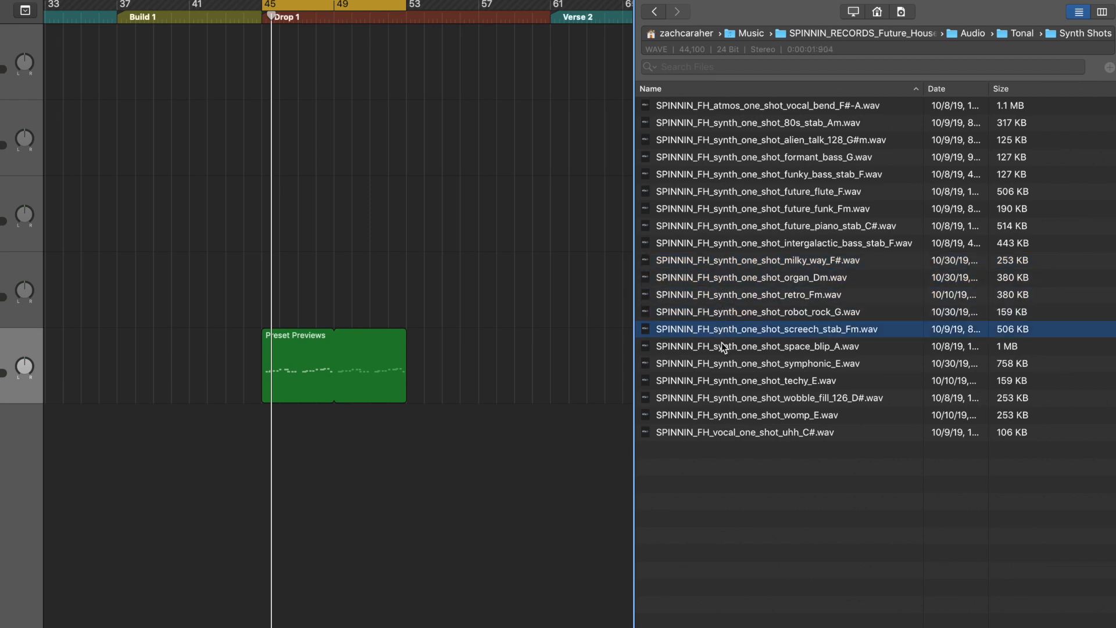
pyautogui.click(720, 346)
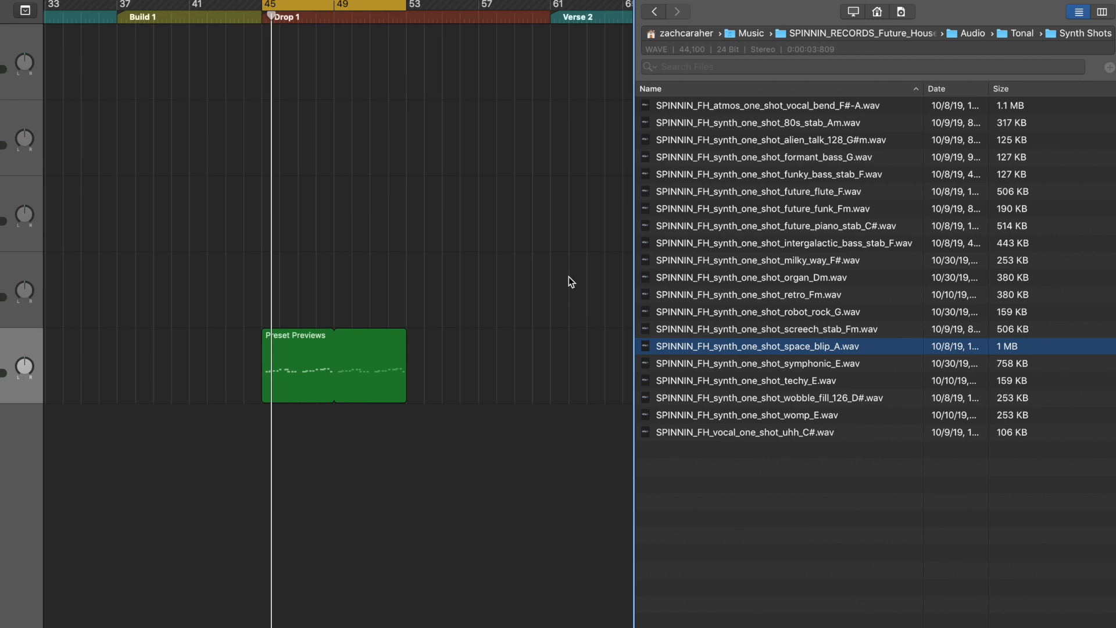
# - Open the Melody Loops folder under Tonal, preview future_chill_bass_115_Gm, and mute the Preset Previews track
pyautogui.click(1026, 33)
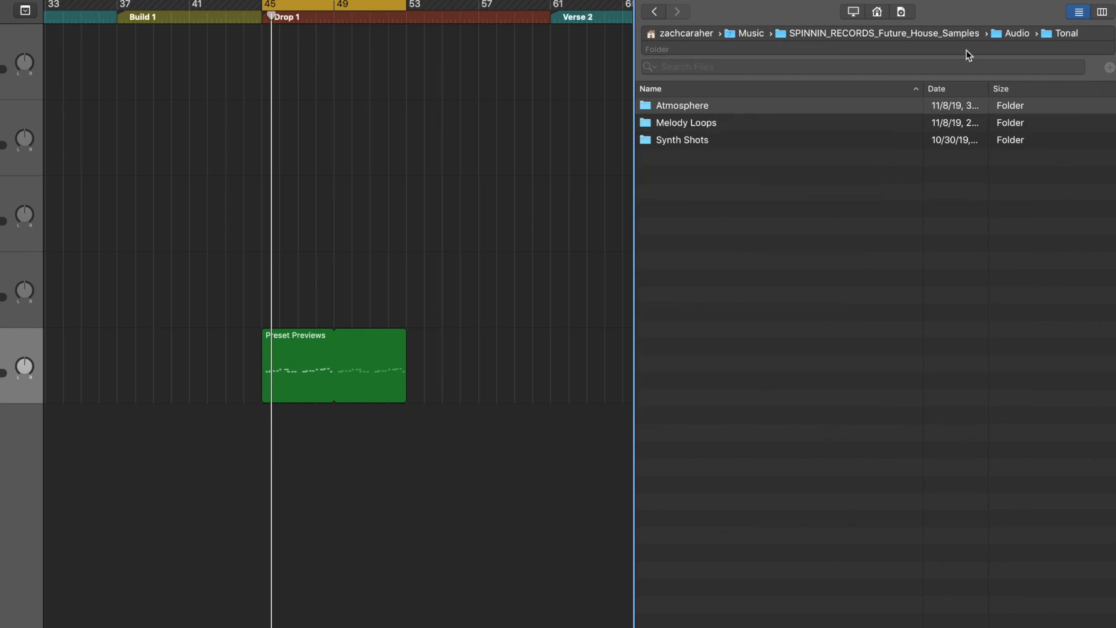
pyautogui.doubleClick(694, 124)
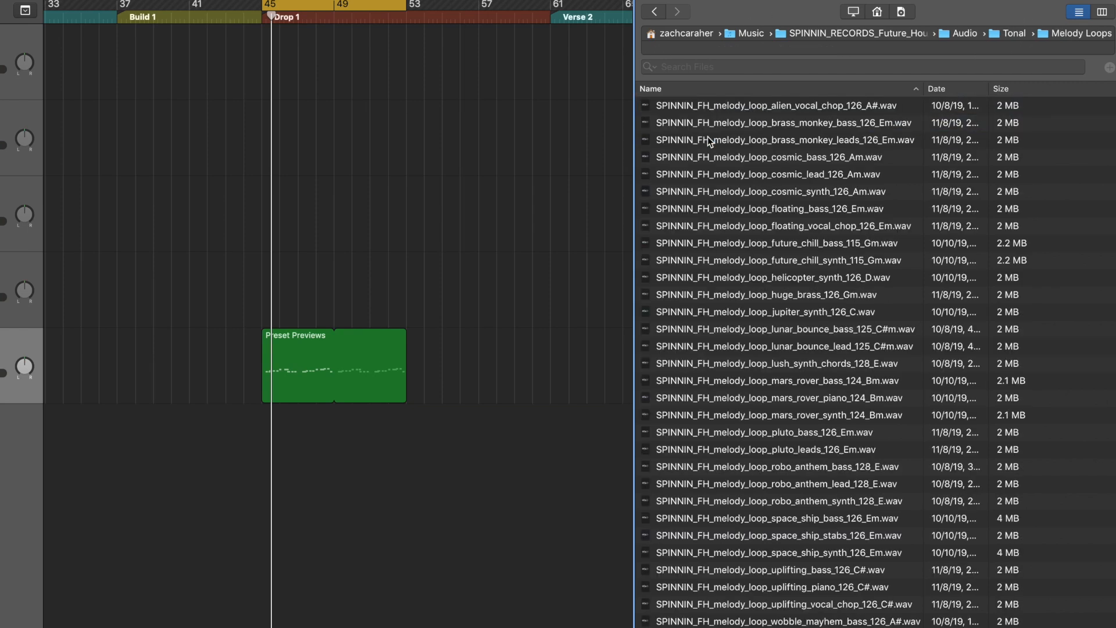
pyautogui.click(744, 244)
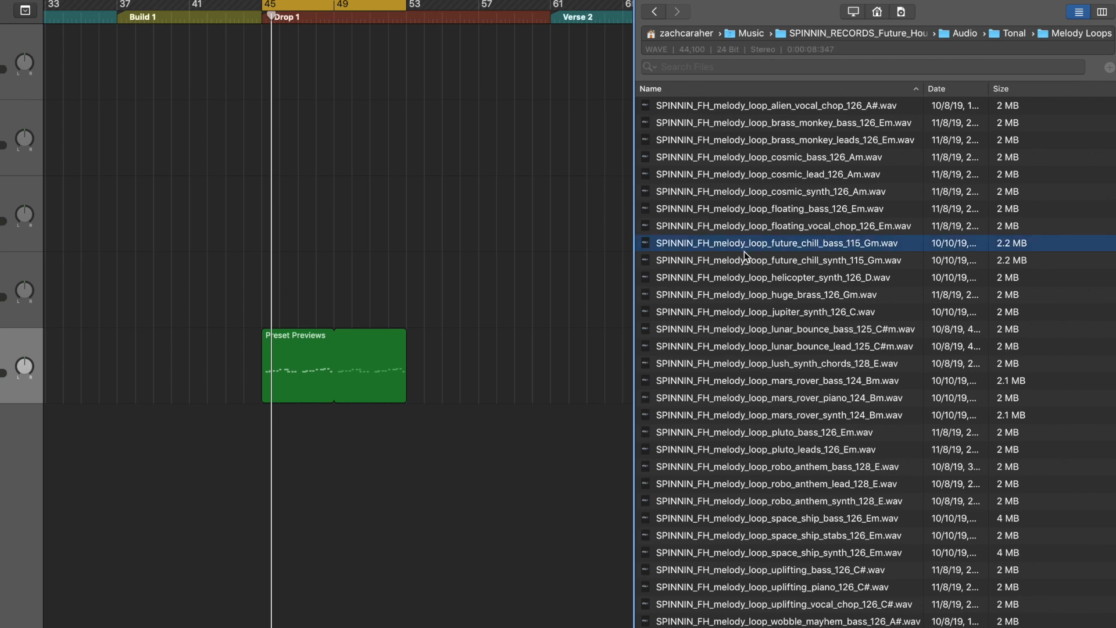
pyautogui.press('m')
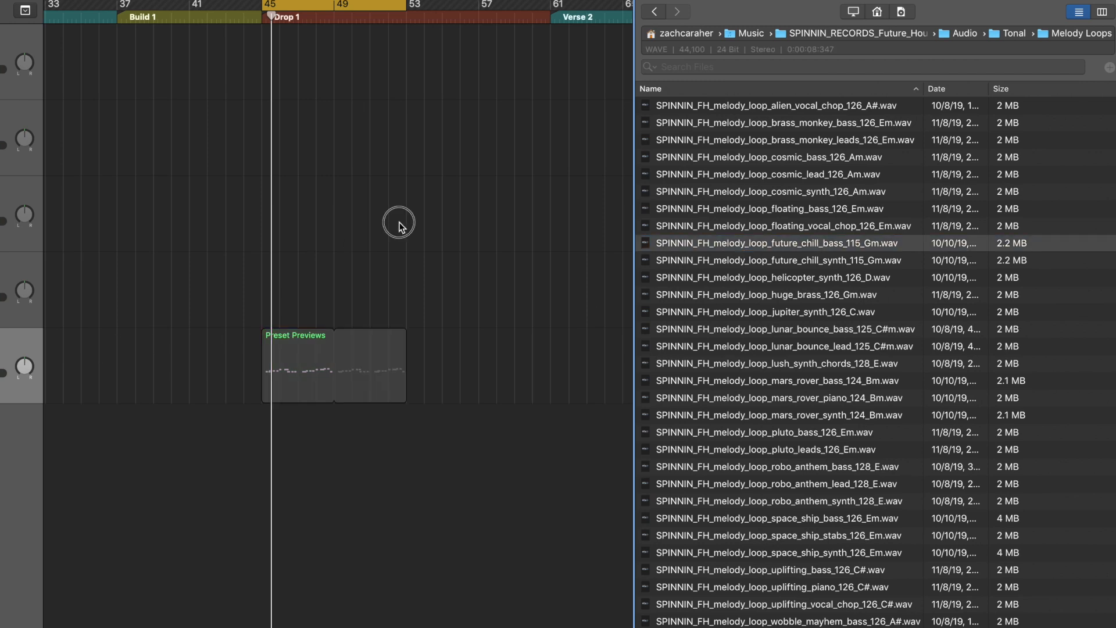
# - Audition melody loops from future_chill_synth_115_Gm down to pluto_bass_126_Em, including the helicopter, huge brass, lunar bounce and mars rover loops
pyautogui.click(714, 267)
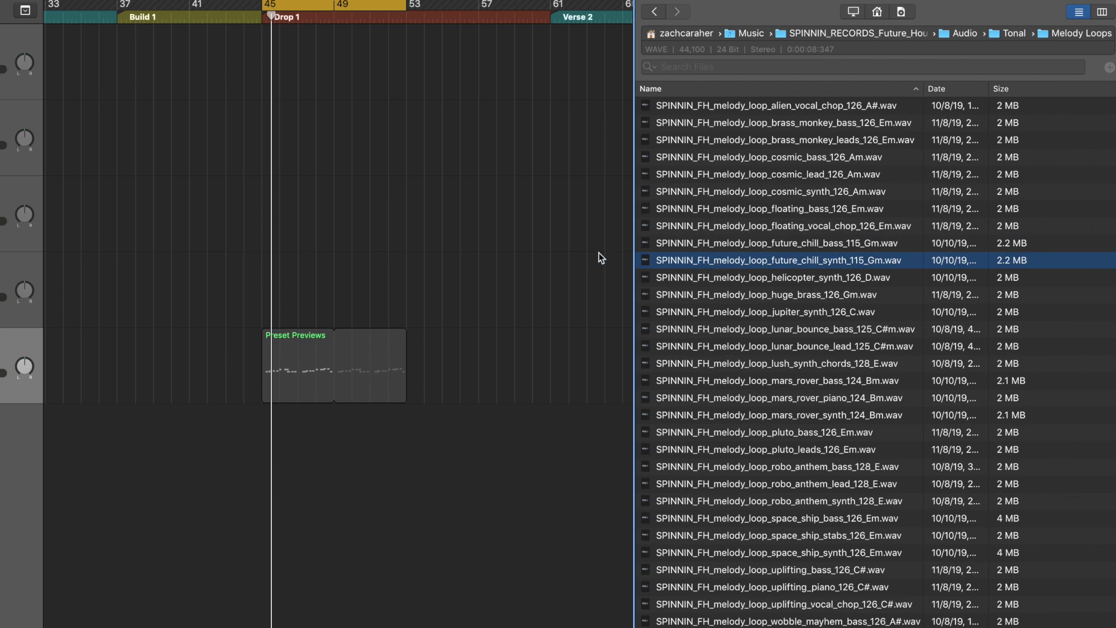
pyautogui.click(723, 282)
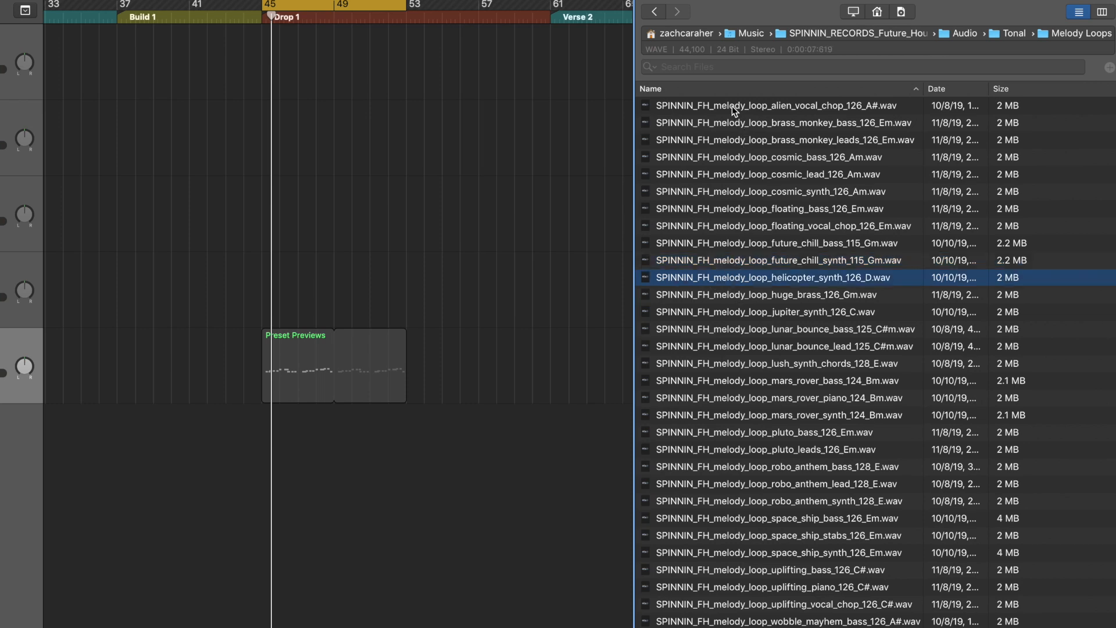
pyautogui.click(746, 298)
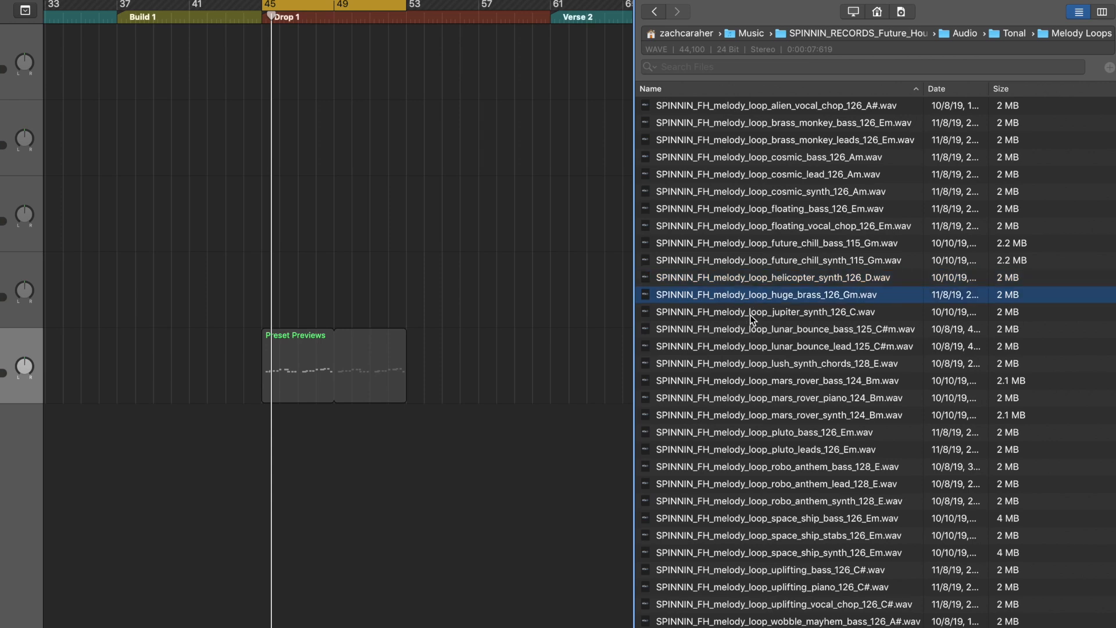
pyautogui.click(754, 331)
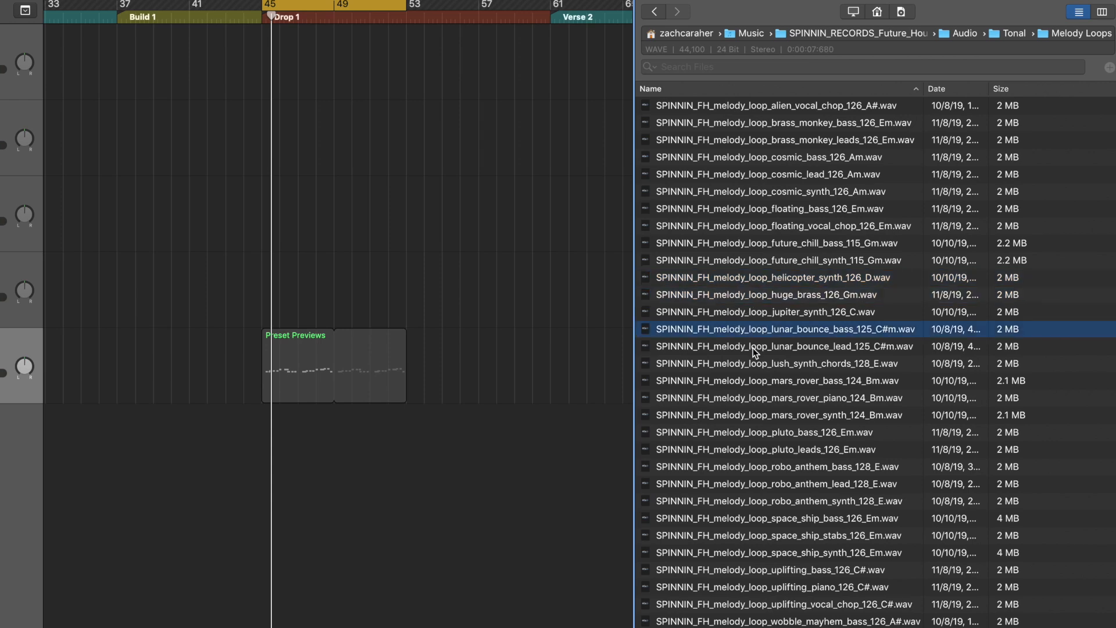
pyautogui.click(753, 348)
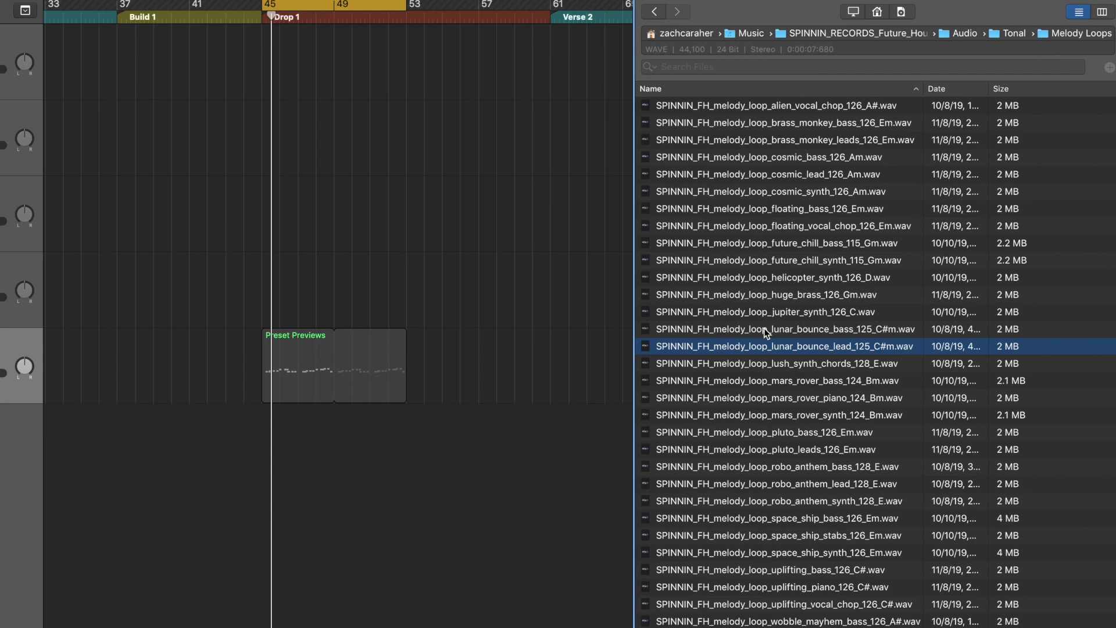
pyautogui.click(763, 330)
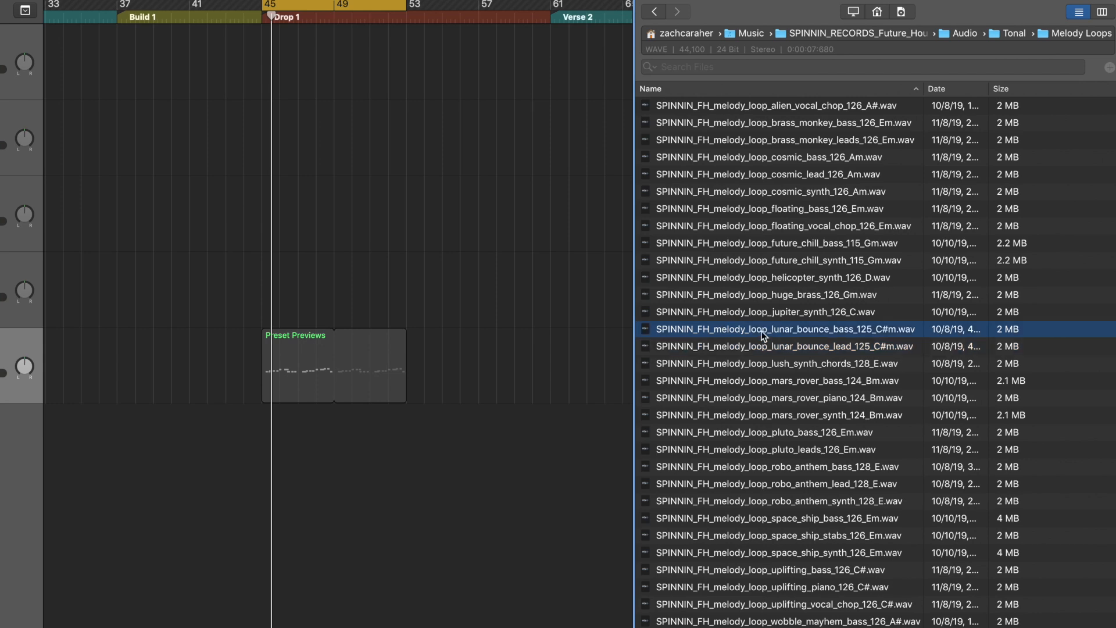
pyautogui.click(761, 379)
pyautogui.click(761, 397)
pyautogui.click(765, 416)
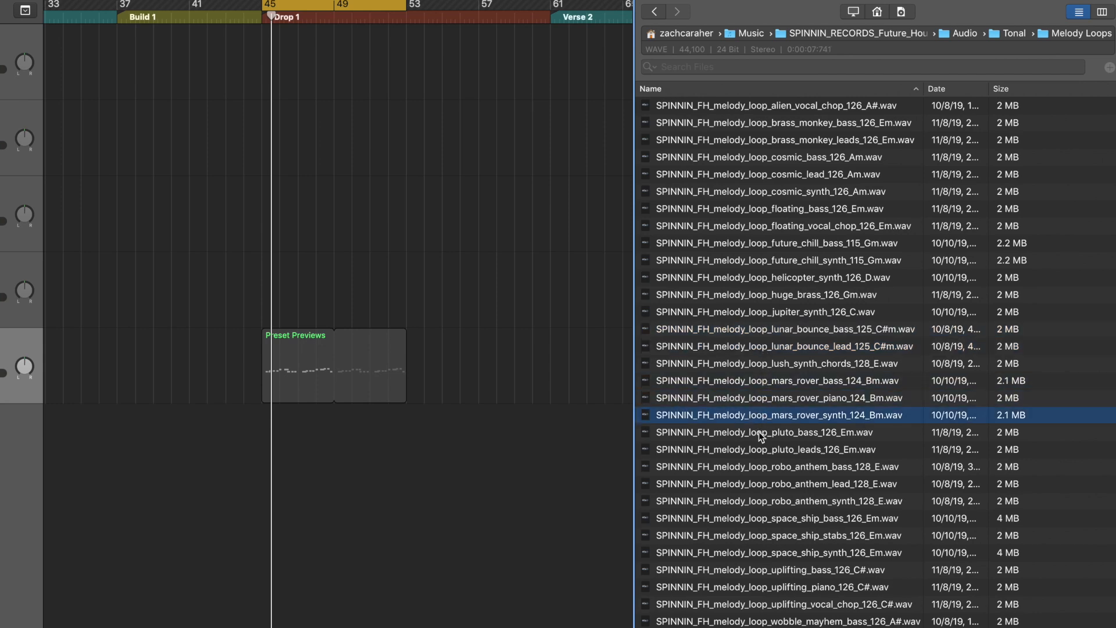
pyautogui.click(765, 435)
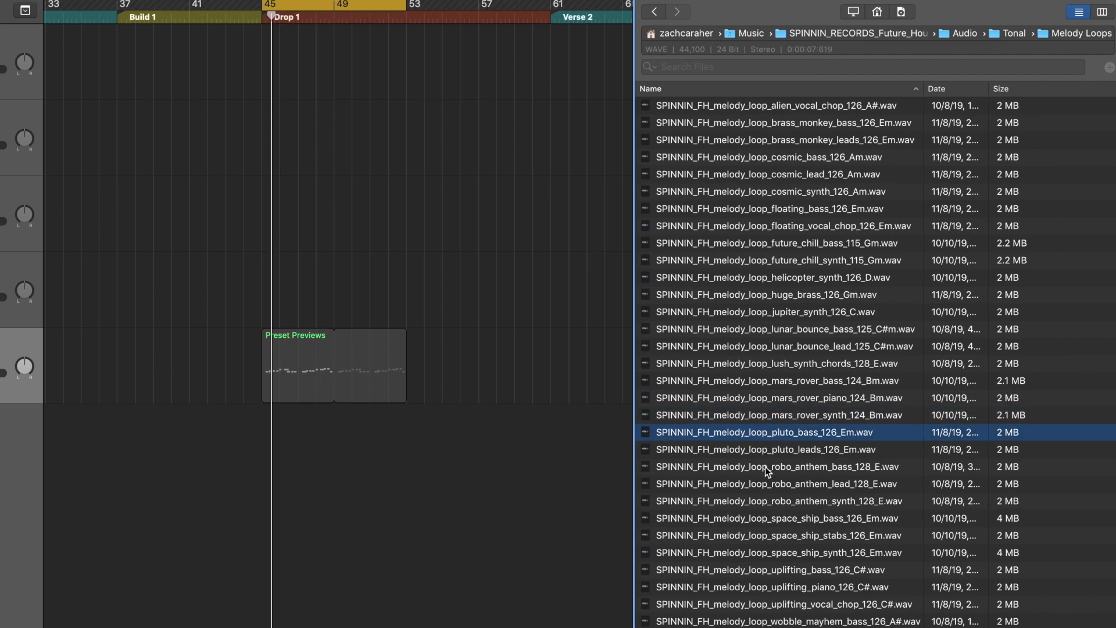
# - Audition the alien vocal chop, brass monkey, cosmic lead, cosmic synth, future chill synth and helicopter synth loops
pyautogui.click(730, 108)
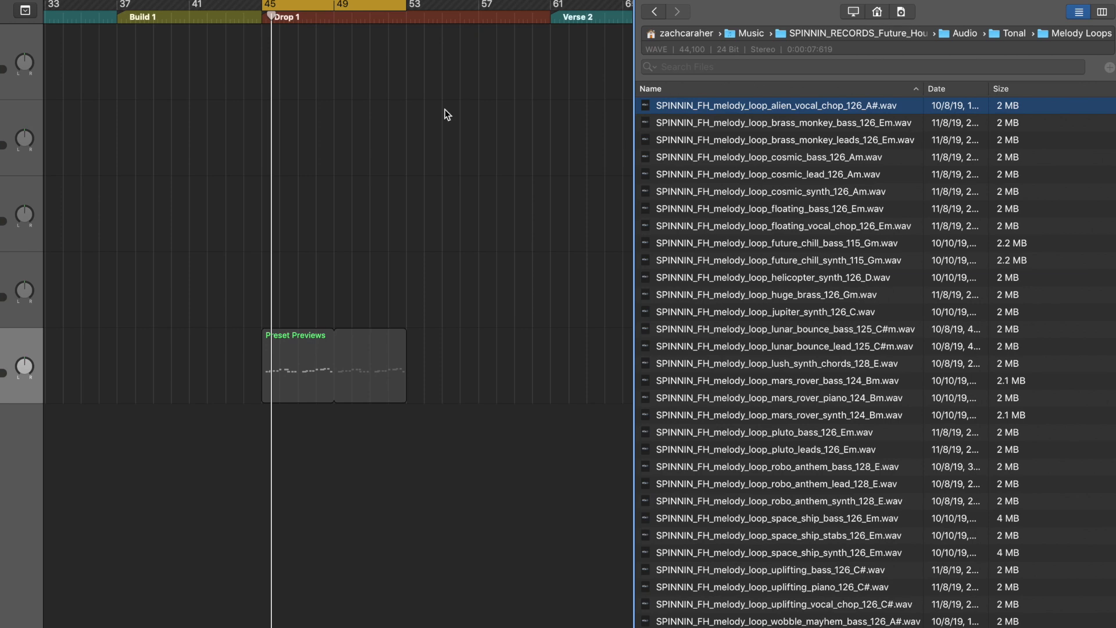
pyautogui.click(721, 123)
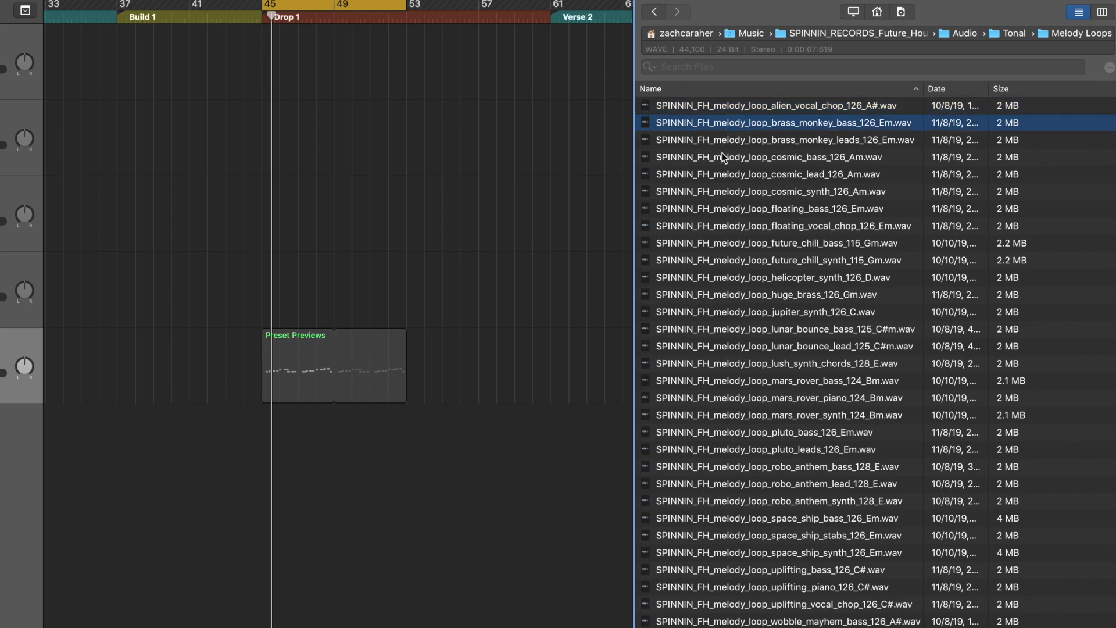
pyautogui.click(730, 140)
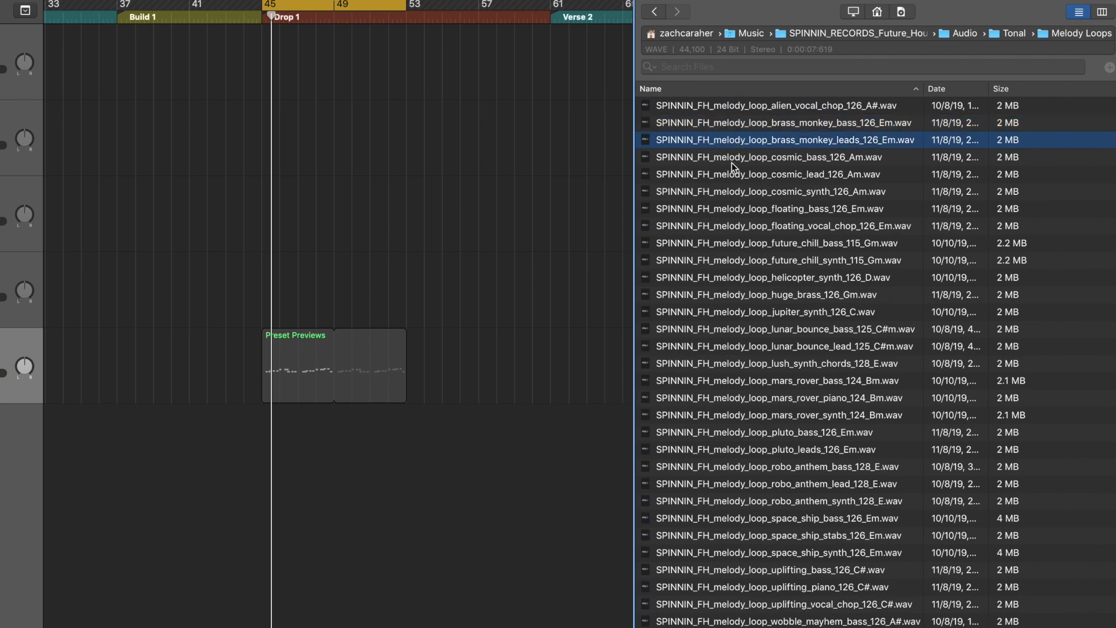
pyautogui.click(743, 174)
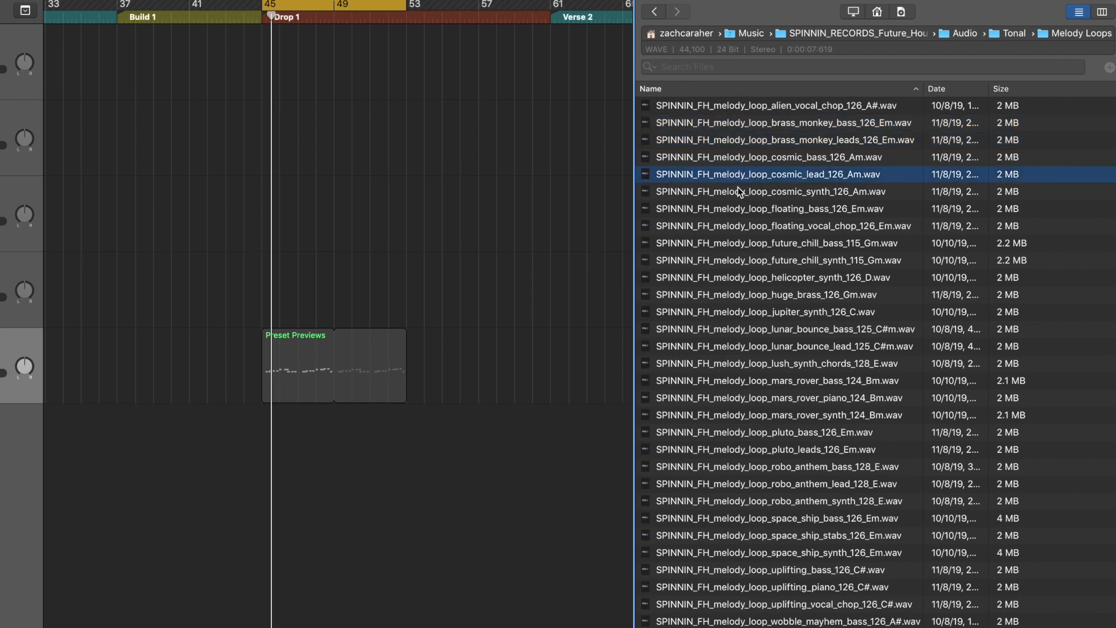
pyautogui.click(734, 191)
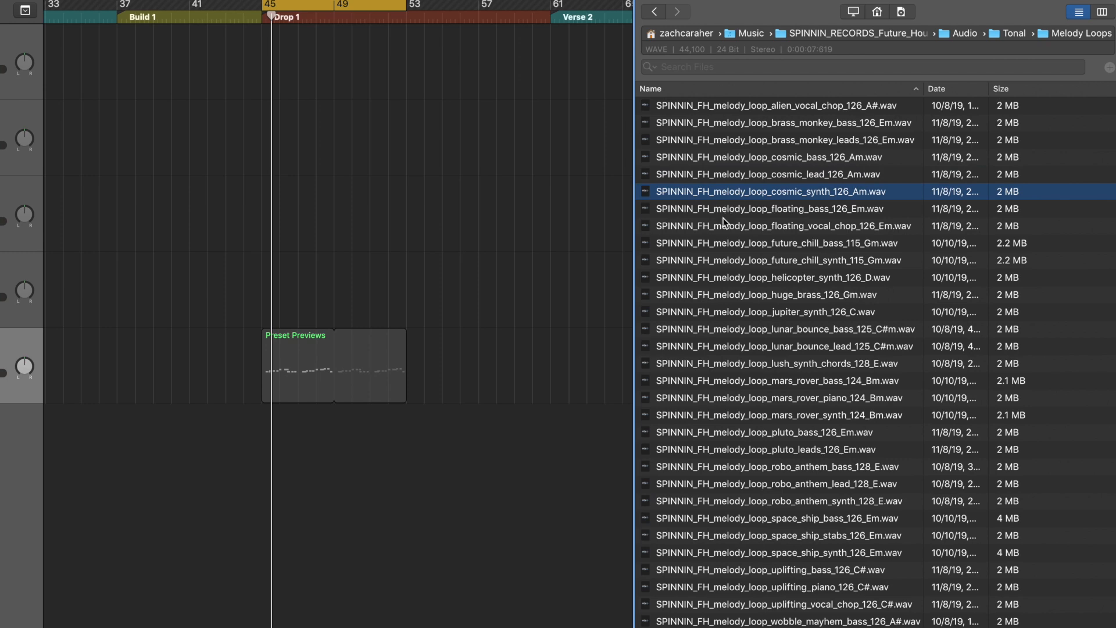
pyautogui.click(730, 260)
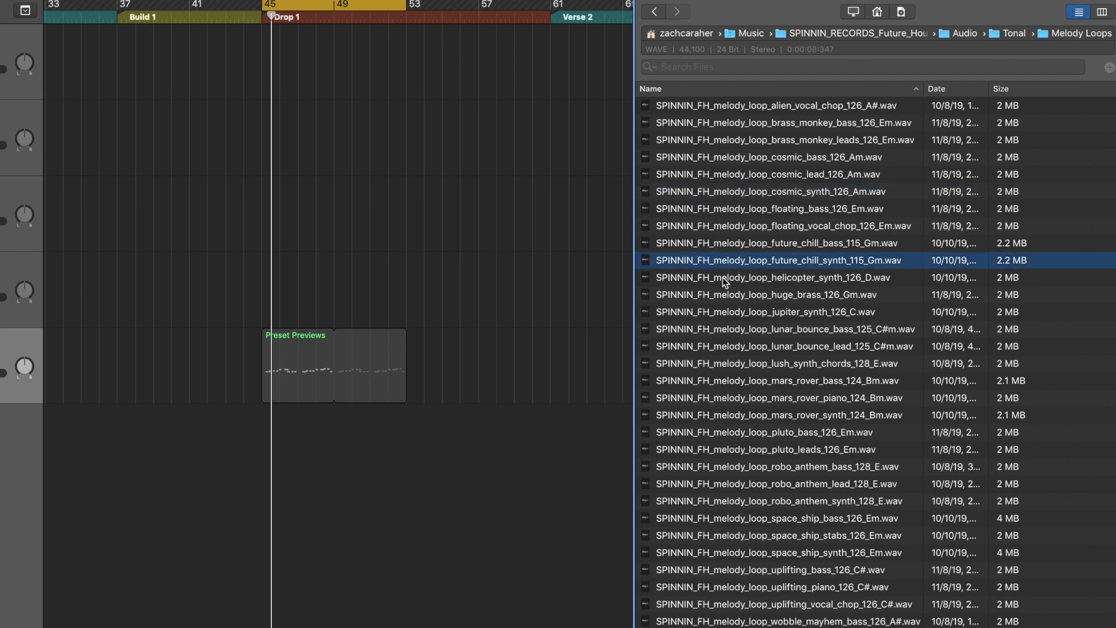
pyautogui.click(723, 277)
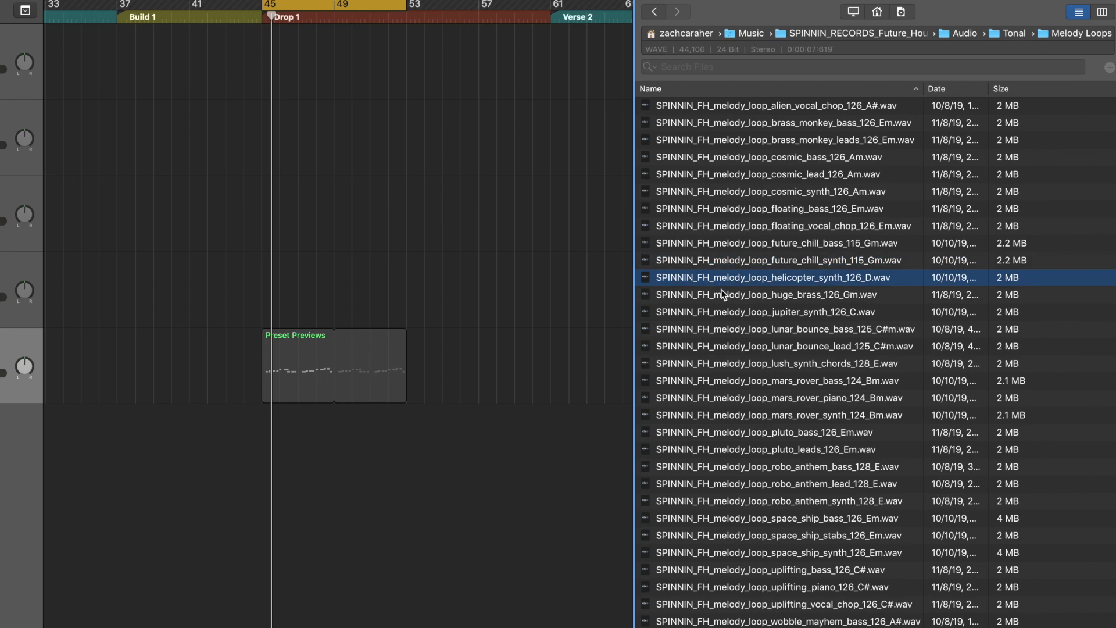
# - Place the lunar_bounce_lead_125_C#m and lunar_bounce_bass_125_C#m loops on separate new audio tracks at bar 45
pyautogui.click(732, 344)
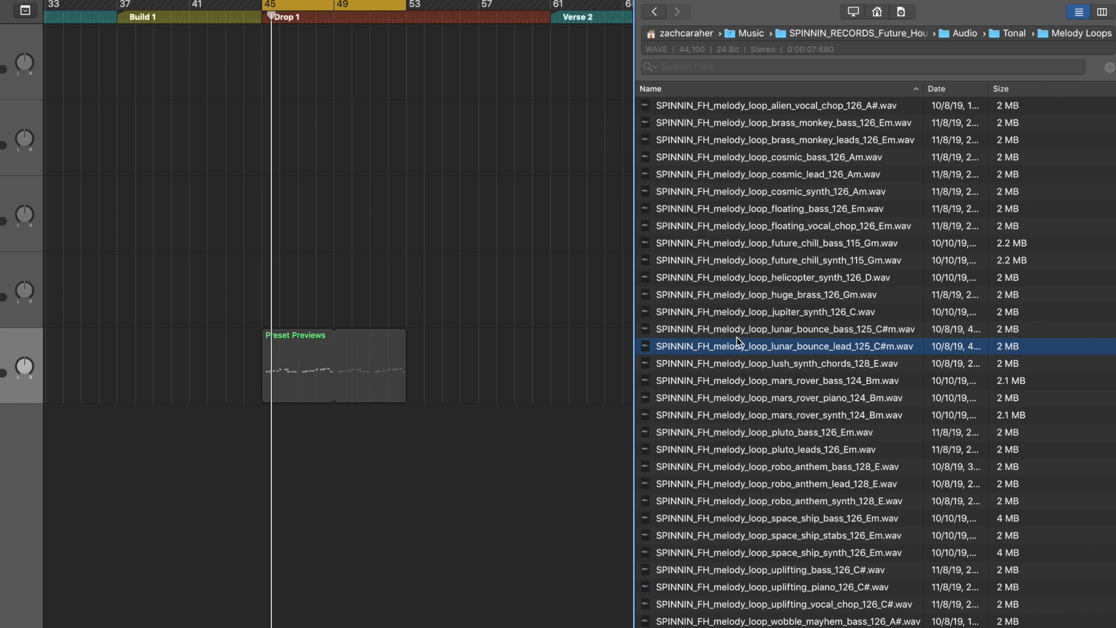
pyautogui.click(735, 330)
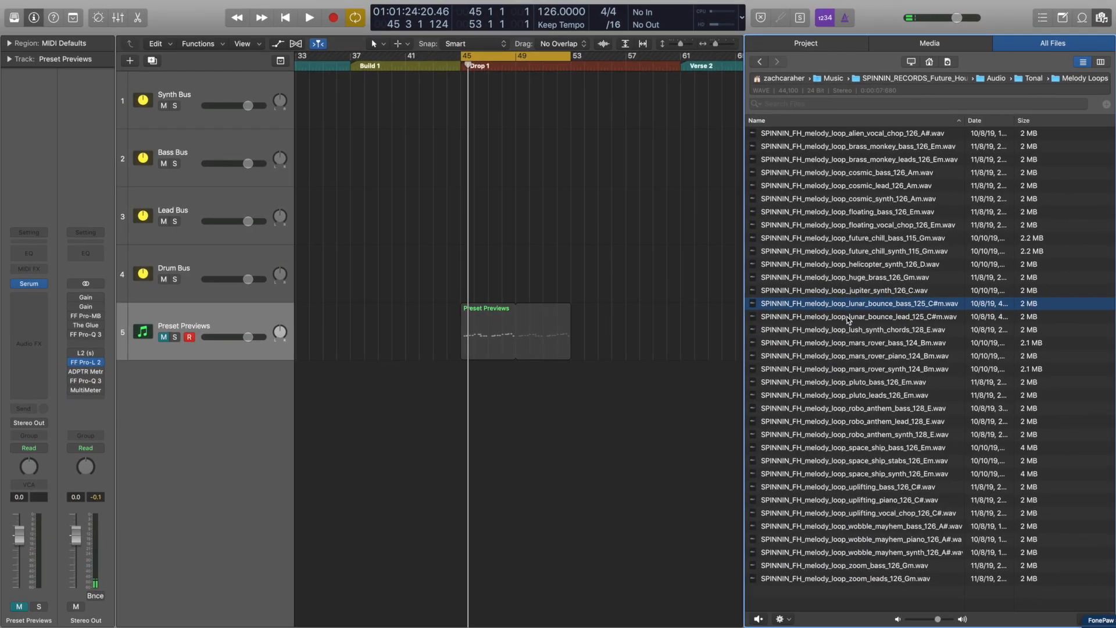
pyautogui.moveTo(839, 305); pyautogui.dragTo(467, 417)
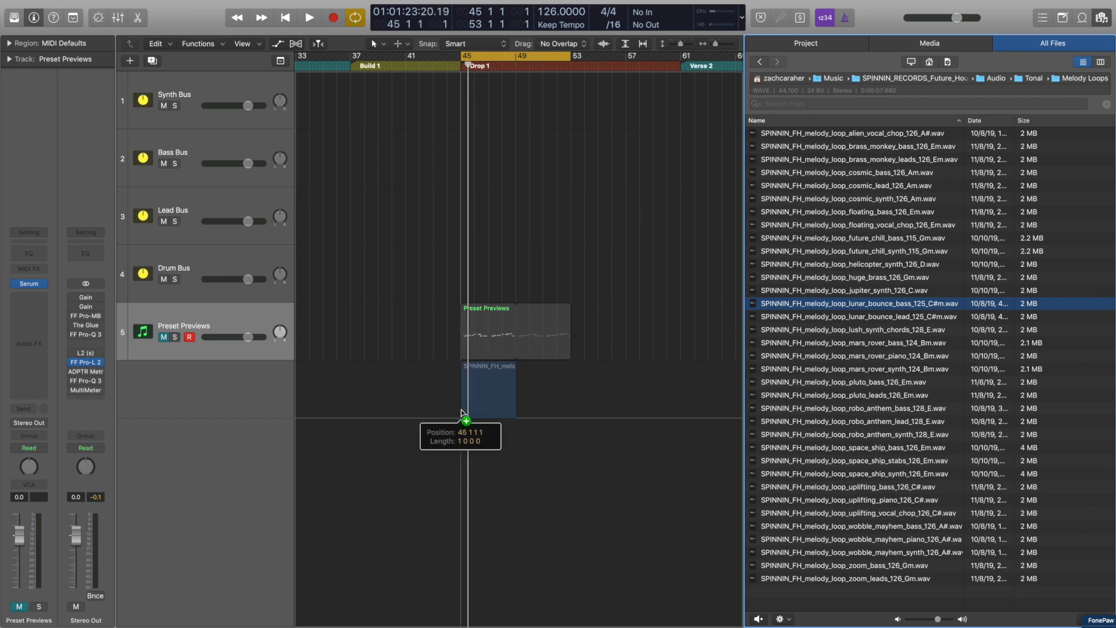
pyautogui.moveTo(815, 305); pyautogui.dragTo(468, 479)
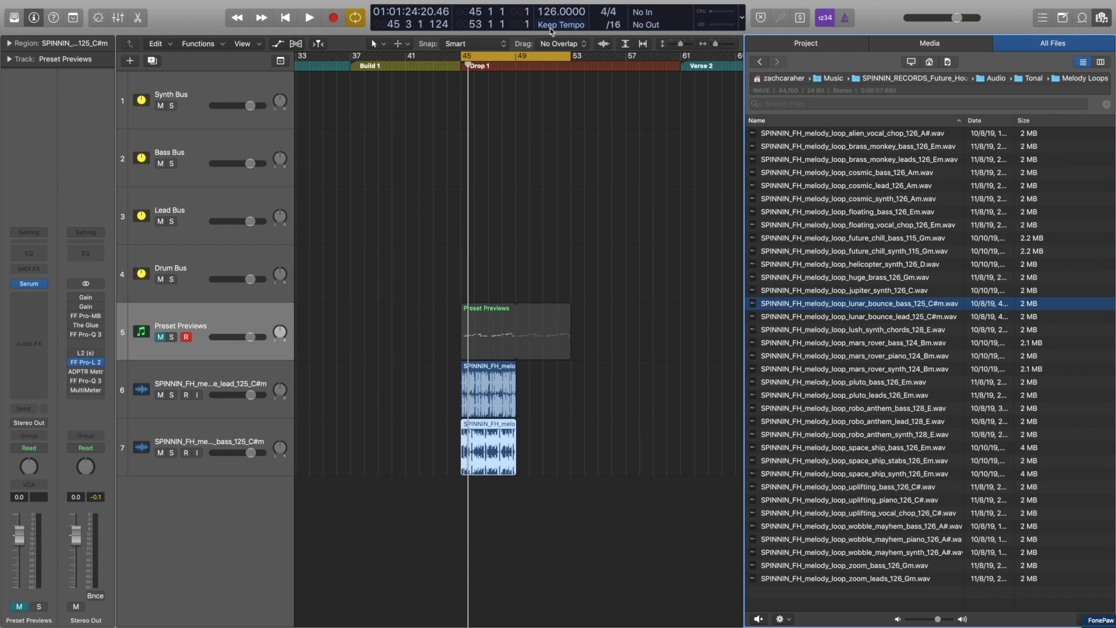
# - Set the project tempo to 125 and loop the lunar bounce lead and bass regions up to bar 53
pyautogui.moveTo(550, 12); pyautogui.dragTo(550, 15)
pyautogui.click(536, 154)
pyautogui.moveTo(429, 375); pyautogui.dragTo(510, 438)
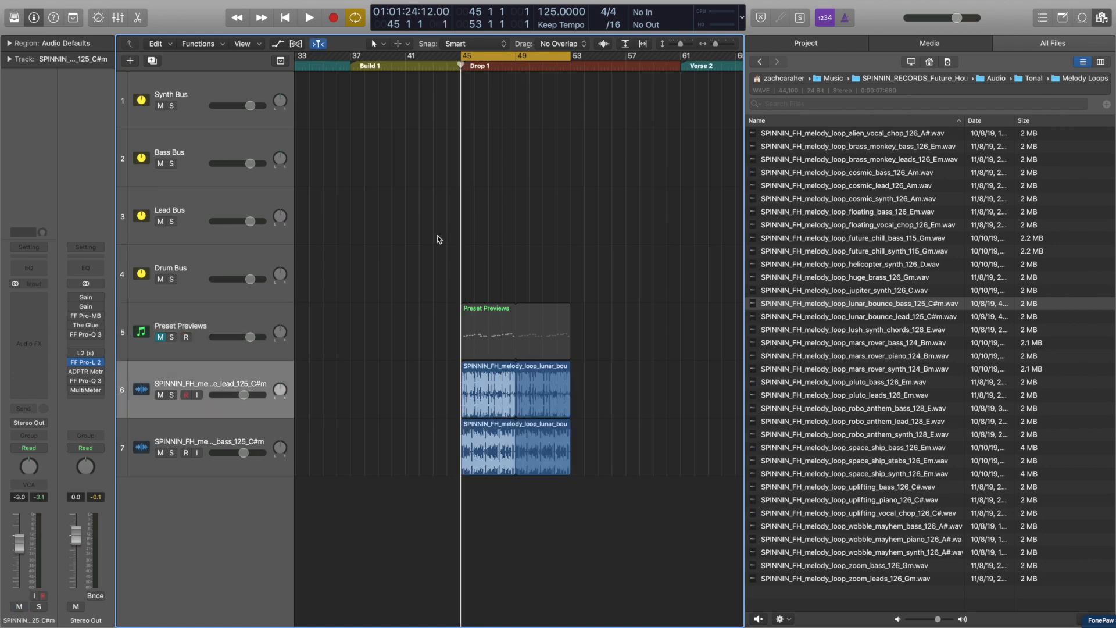
# - Play back the looped lunar bounce lead and bass, and open the sample pack's Kicks folder under Drums
pyautogui.press('space')
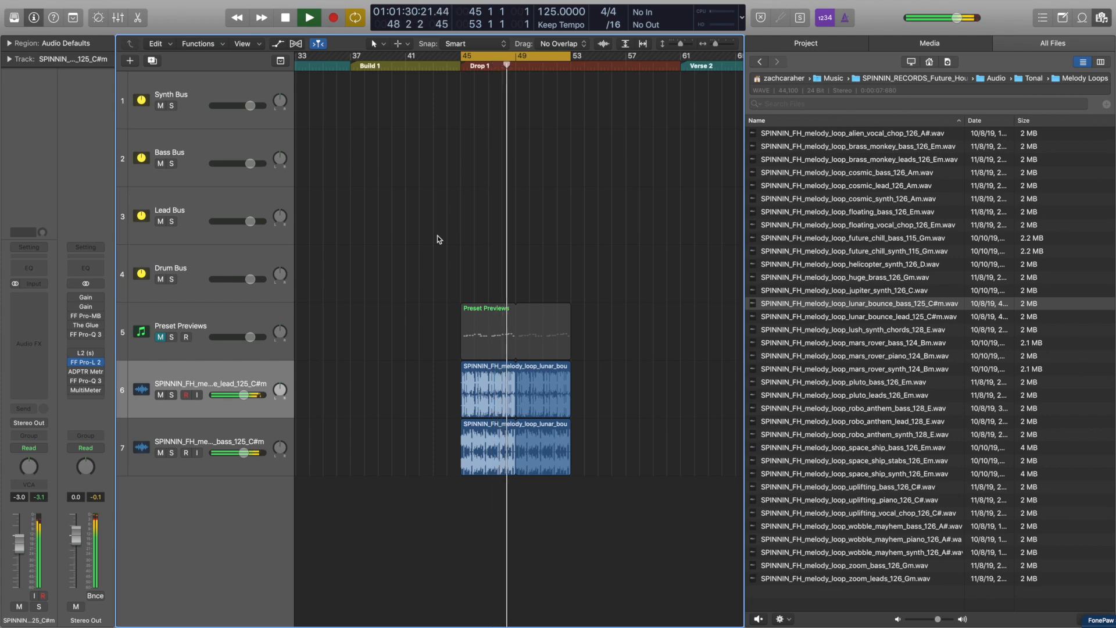
pyautogui.press('space')
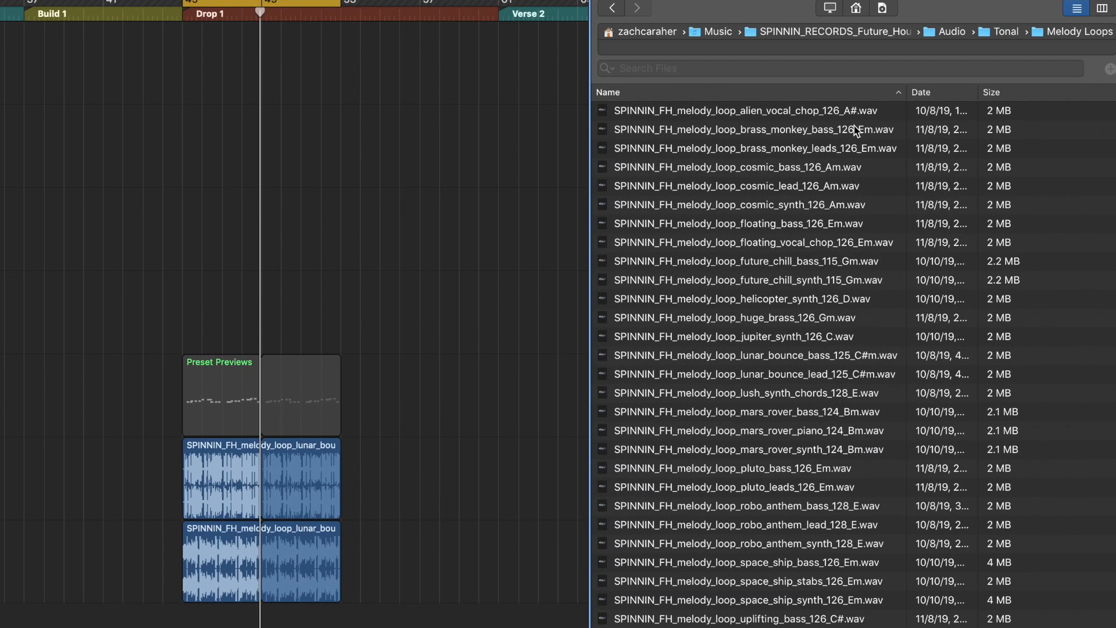
pyautogui.click(956, 31)
pyautogui.click(703, 112)
pyautogui.doubleClick(703, 112)
pyautogui.doubleClick(663, 185)
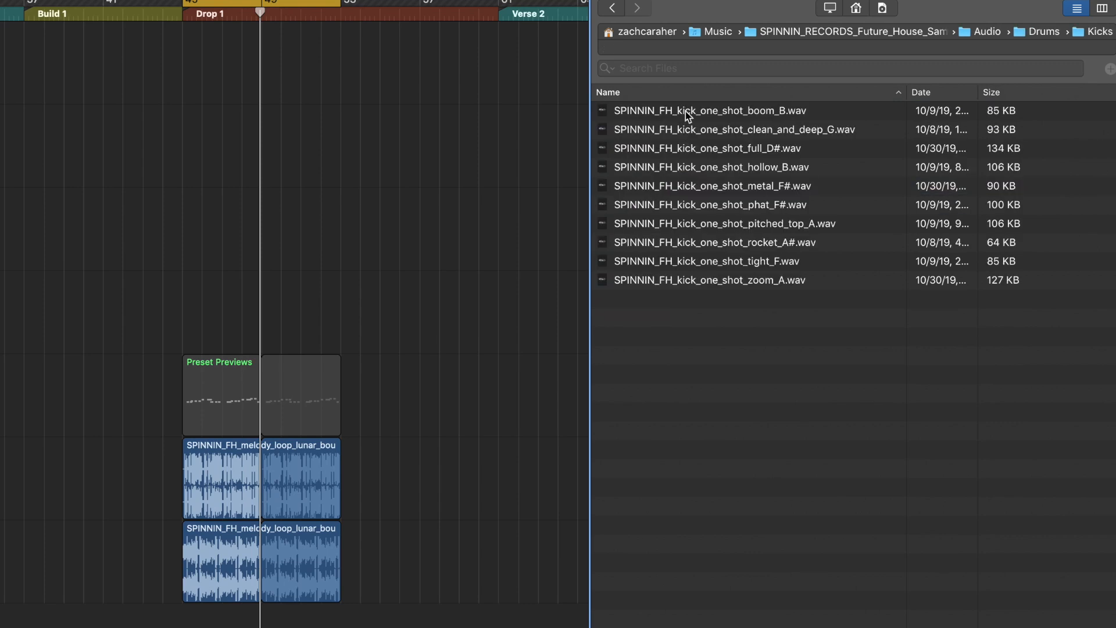
# - Audition the kick one-shots, including boom_B, full_D#, hollow_B, metal_F#, phat_F#, pitched_top_A, rocket_A# and zoom_A
pyautogui.click(685, 111)
pyautogui.click(684, 150)
pyautogui.click(682, 168)
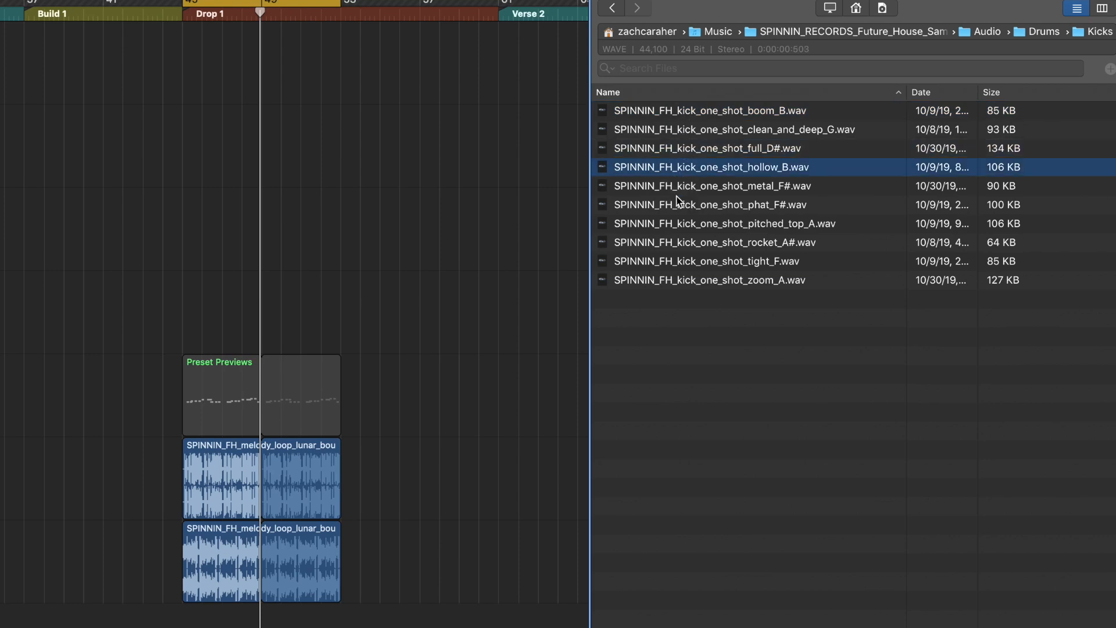
pyautogui.click(682, 193)
pyautogui.click(685, 203)
pyautogui.click(684, 225)
pyautogui.click(684, 243)
pyautogui.click(686, 280)
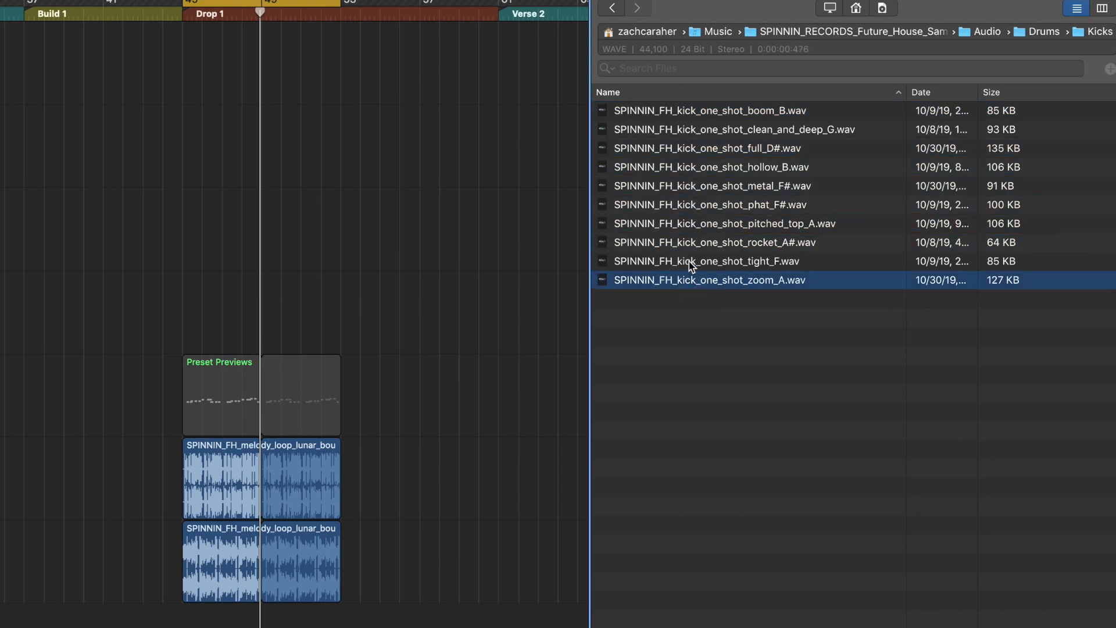
# - Place the kick_one_shot_boom_B sample on a new audio track at bar 45 as a one-beat region looped to bar 53
pyautogui.click(742, 109)
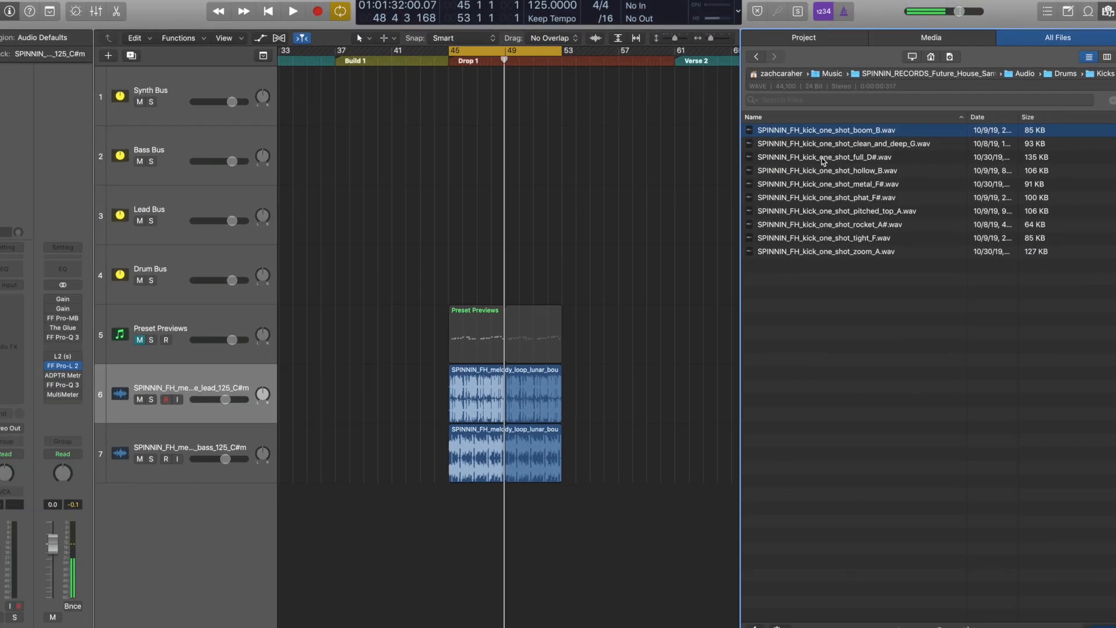
pyautogui.moveTo(774, 121); pyautogui.dragTo(340, 564)
pyautogui.moveTo(463, 501); pyautogui.dragTo(465, 504)
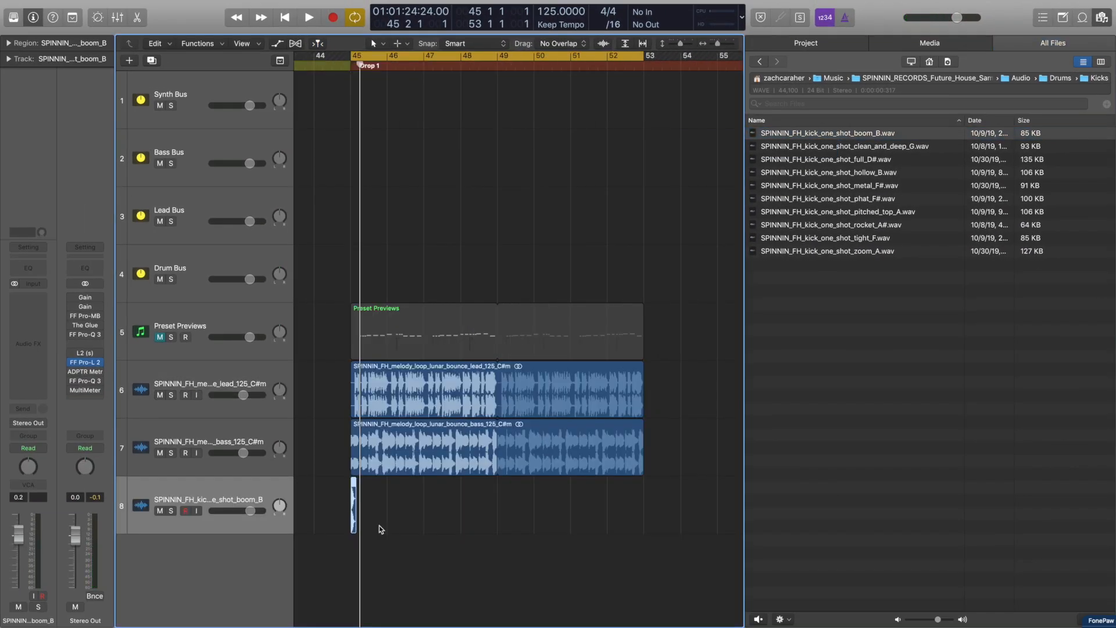
pyautogui.press('alt+super+b')
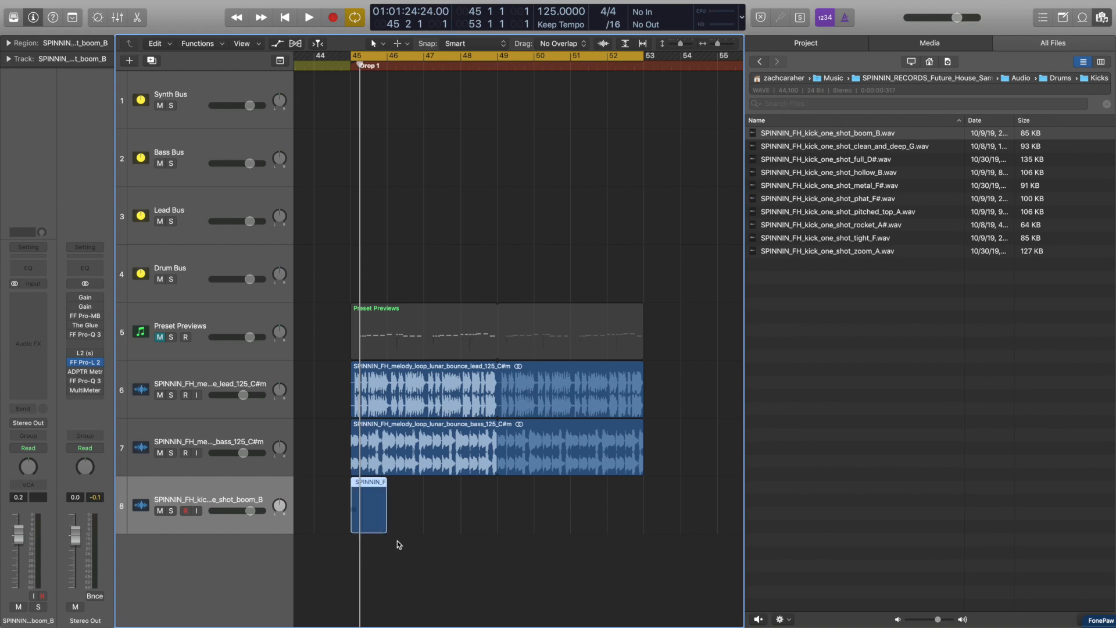
pyautogui.moveTo(386, 530); pyautogui.dragTo(359, 530)
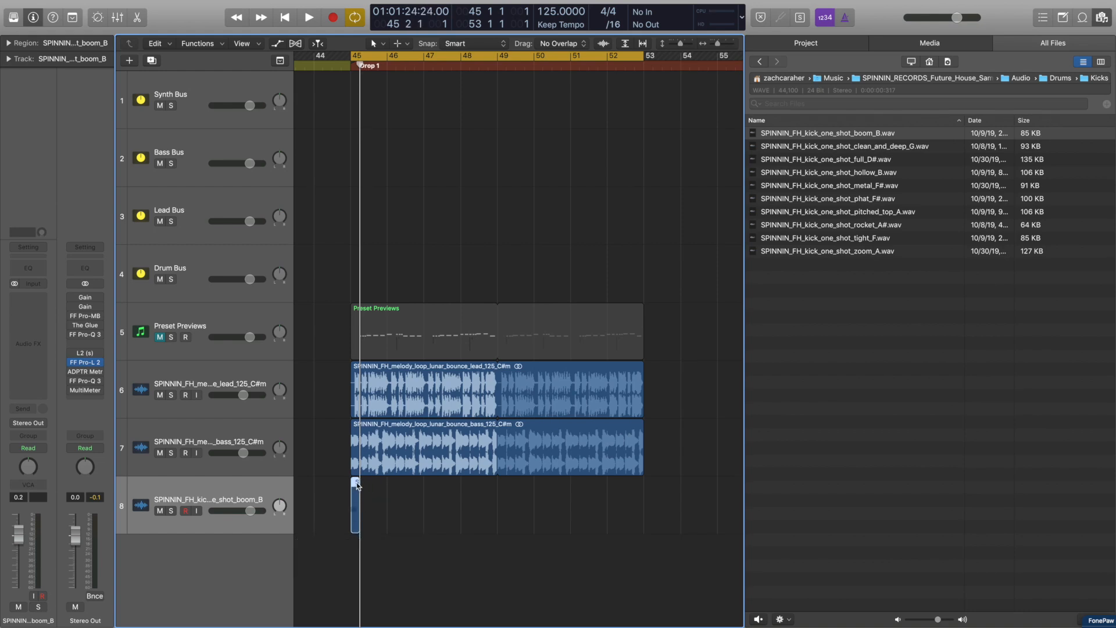
pyautogui.moveTo(363, 481); pyautogui.dragTo(643, 547)
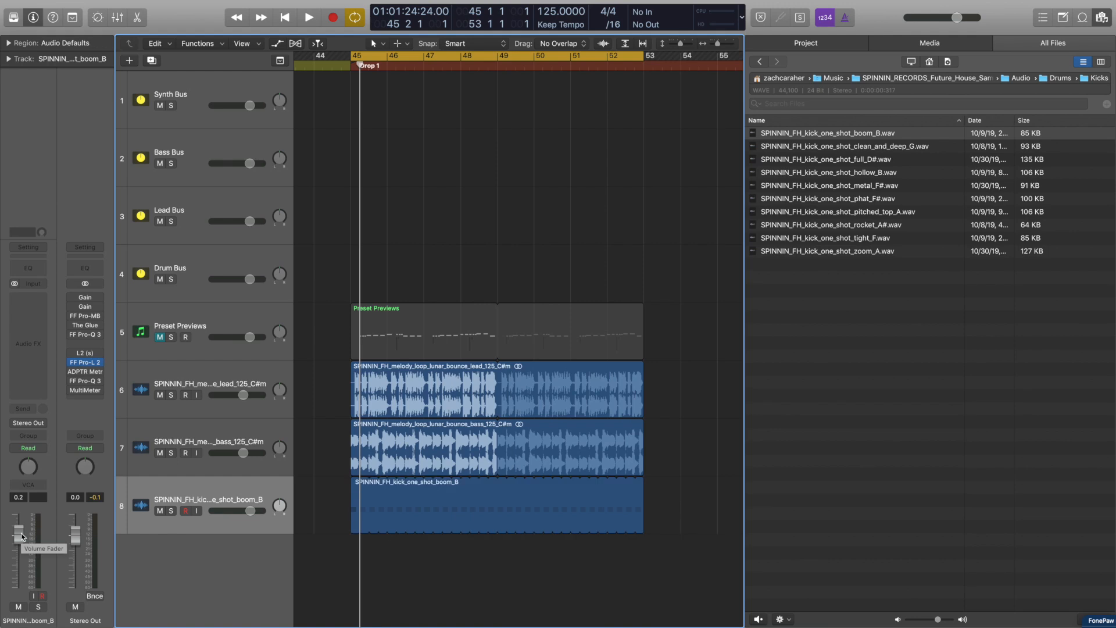
# - Set the kick track's volume to -5.0 dB and play it back with the lead and bass
pyautogui.moveTo(21, 536)
pyautogui.mouseDown()
pyautogui.moveTo(18, 576)
pyautogui.moveTo(18, 548)
pyautogui.mouseUp()
pyautogui.press('space')
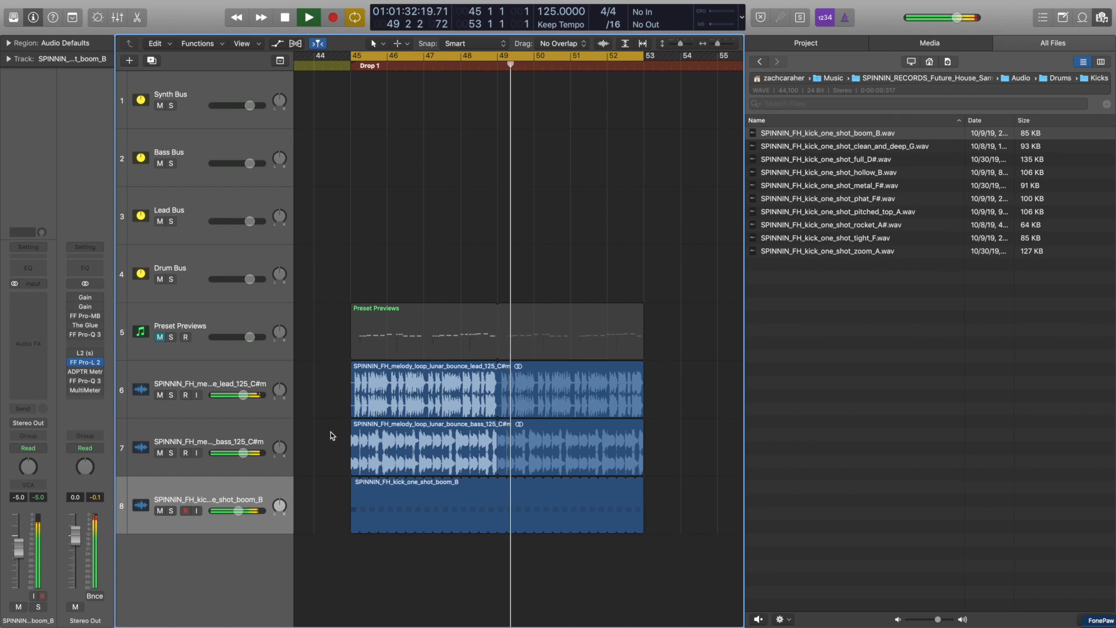
pyautogui.press('space')
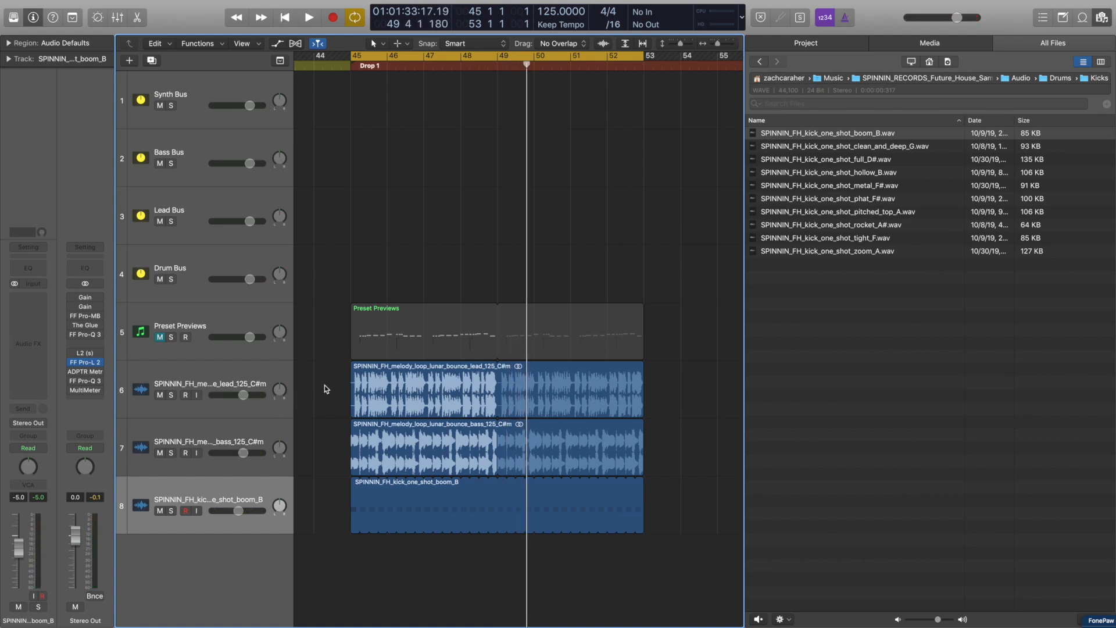
# - Insert a stereo FabFilter Pro-C 2 on the lunar bounce lead track with the boom_B kick track as its side chain
pyautogui.click(256, 378)
pyautogui.click(80, 352)
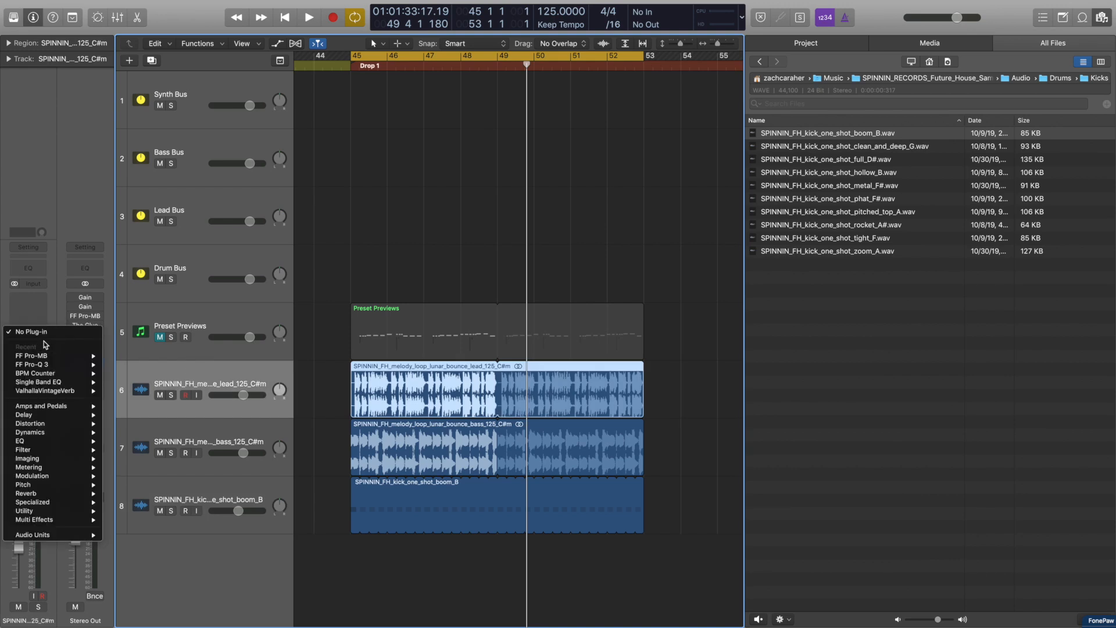
pyautogui.moveTo(58, 535)
pyautogui.moveTo(172, 439)
pyautogui.moveTo(244, 453)
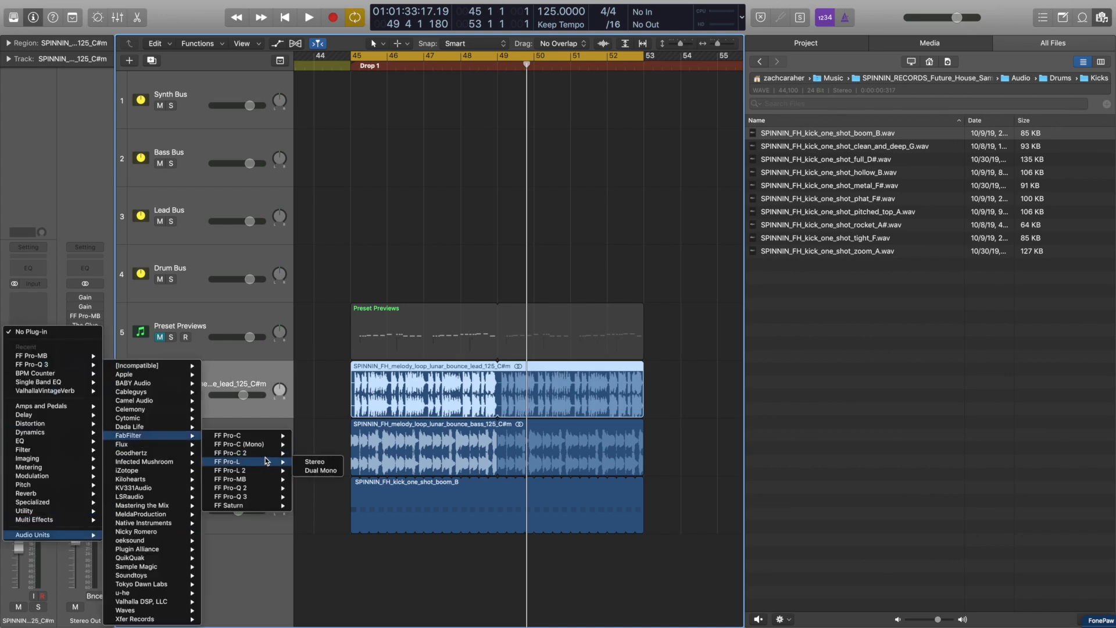
pyautogui.click(314, 462)
pyautogui.moveTo(355, 19); pyautogui.dragTo(902, 79)
pyautogui.click(945, 93)
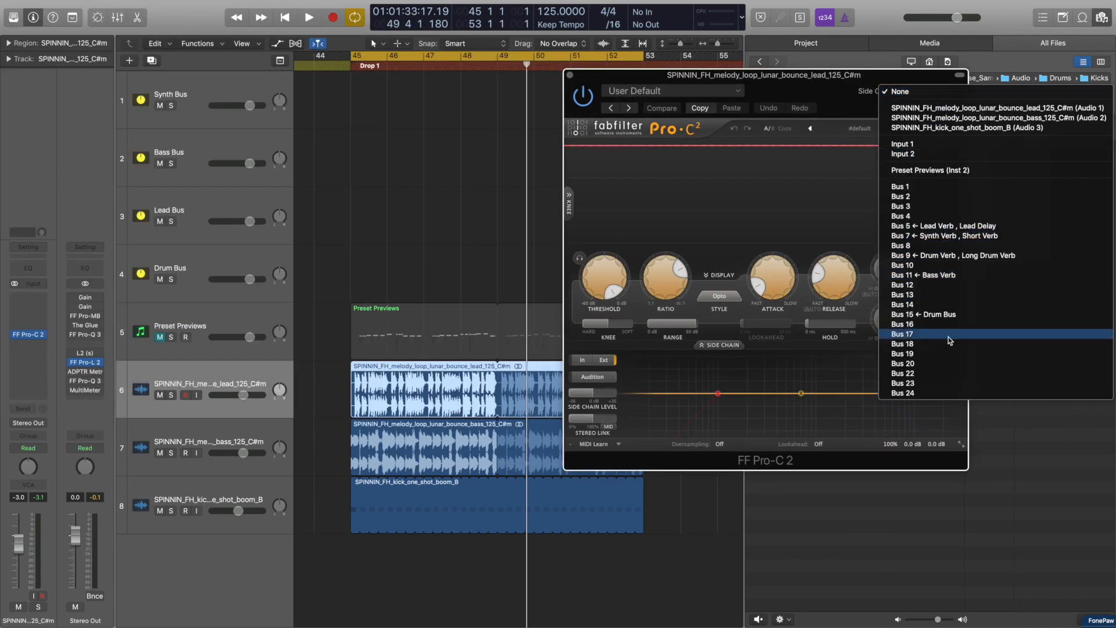
pyautogui.click(940, 129)
# - Mute the bass track and lower the Pro-C 2 threshold on the lead, checking the kick ducking during playback
pyautogui.click(160, 453)
pyautogui.moveTo(605, 277); pyautogui.dragTo(588, 331)
pyautogui.press('space')
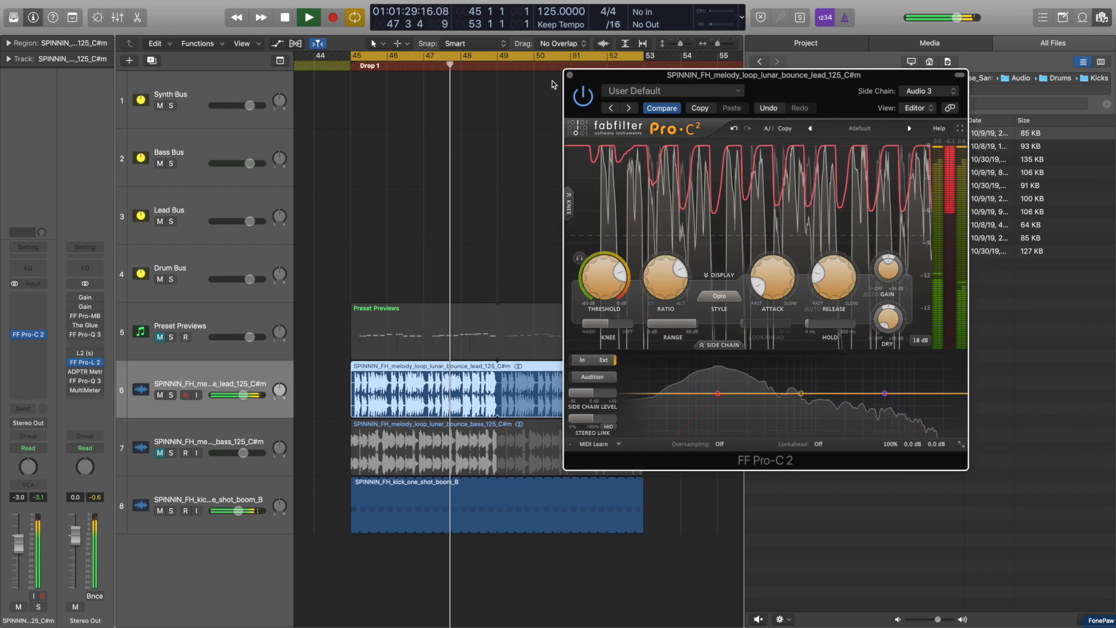
pyautogui.press('v')
pyautogui.press('space')
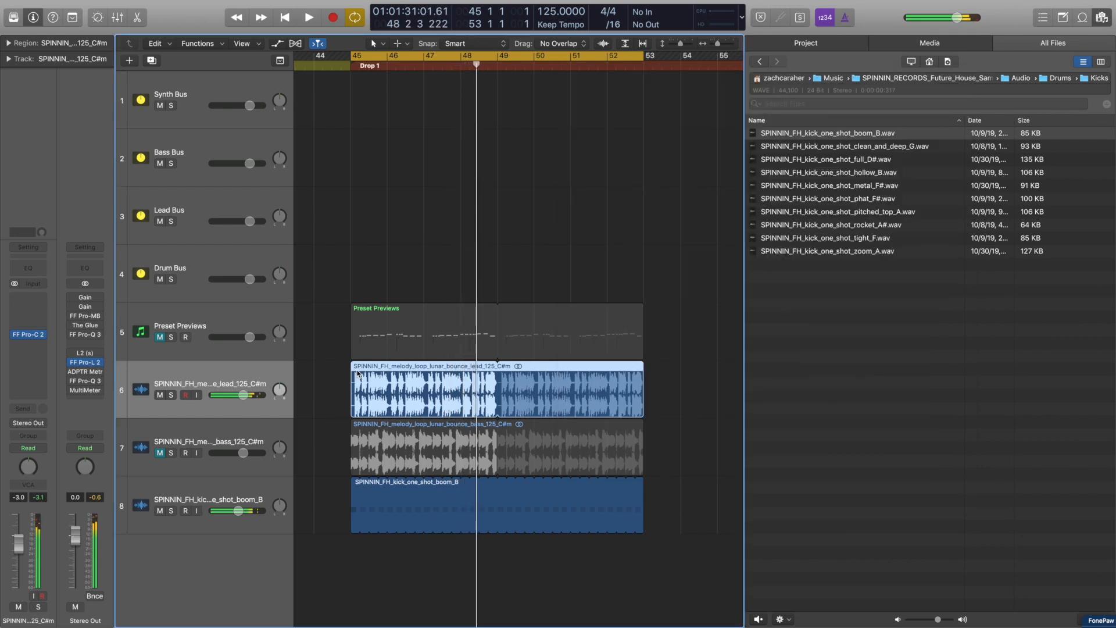
# - Copy the lead's Pro-C 2 side-chain compressor to the unmuted lunar bounce bass track and check it during playback
pyautogui.press('x')
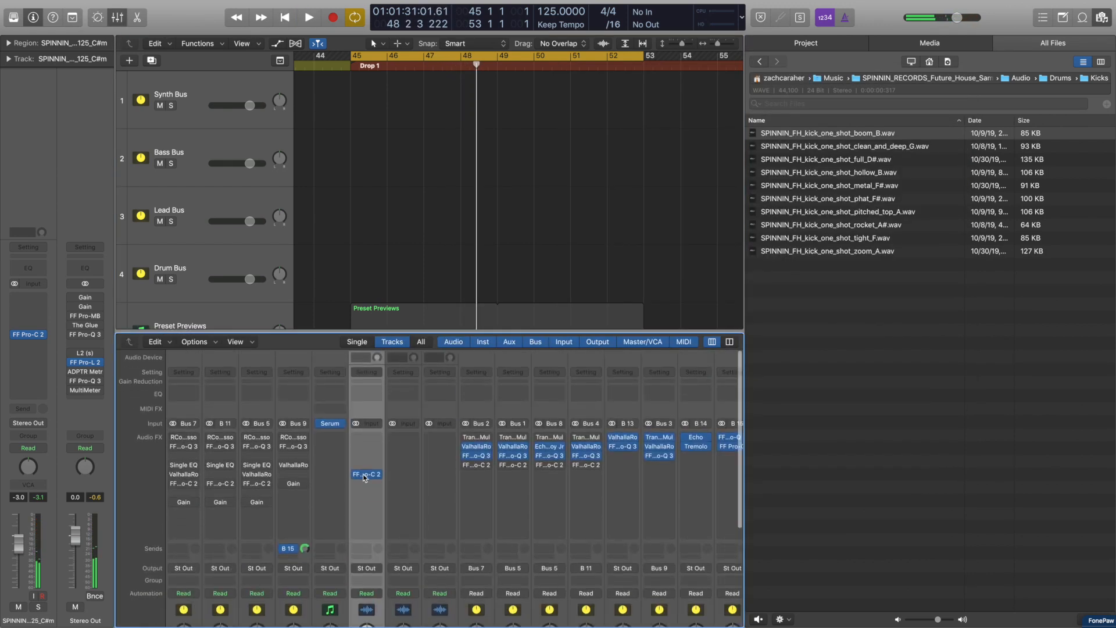
pyautogui.press('x')
pyautogui.press('space')
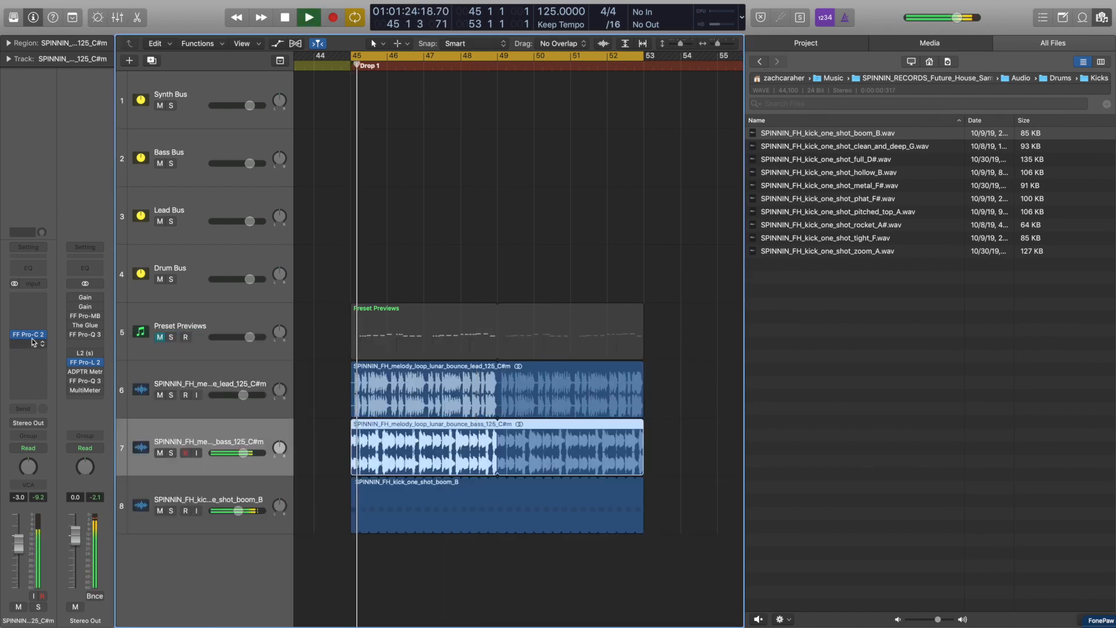
pyautogui.click(32, 337)
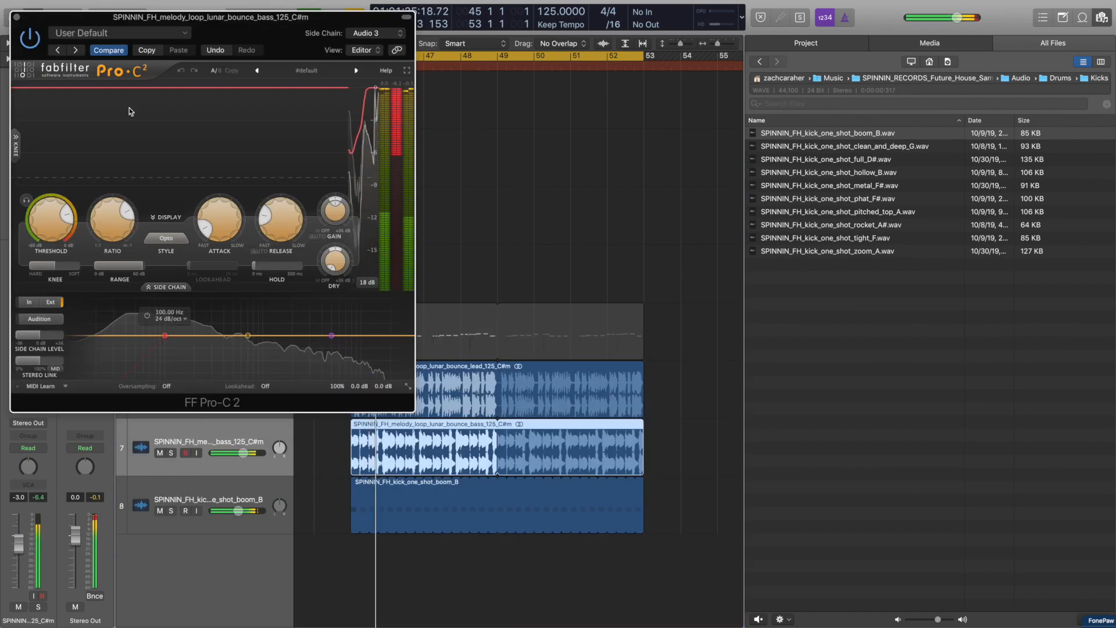
pyautogui.click(14, 18)
# - Lower the kick track's volume to -6.0 dB and stop playback
pyautogui.click(203, 524)
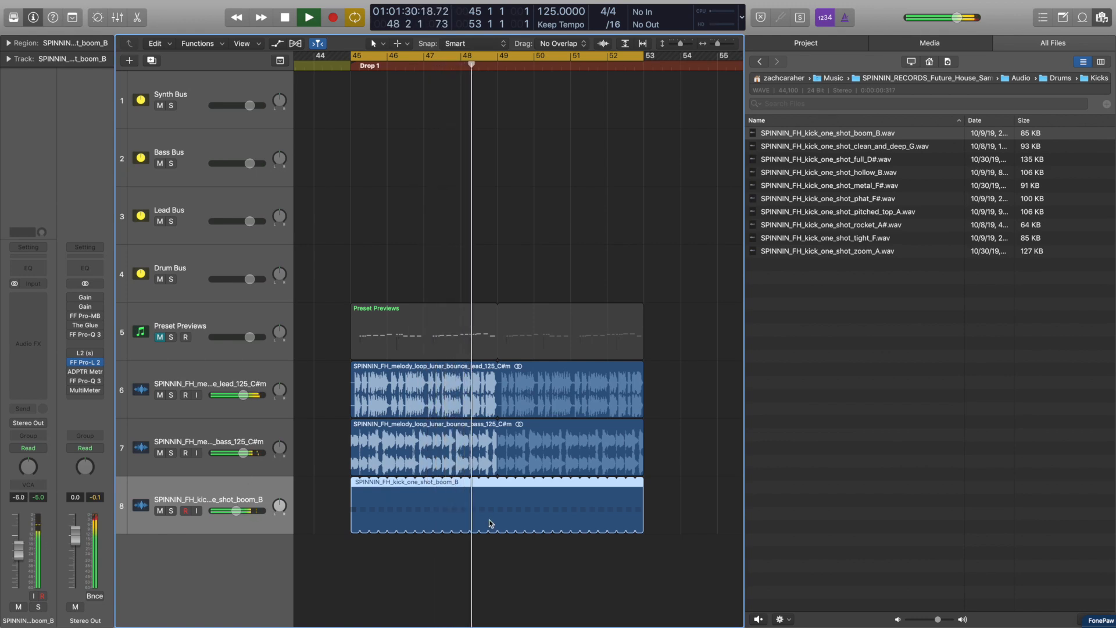
pyautogui.click(552, 257)
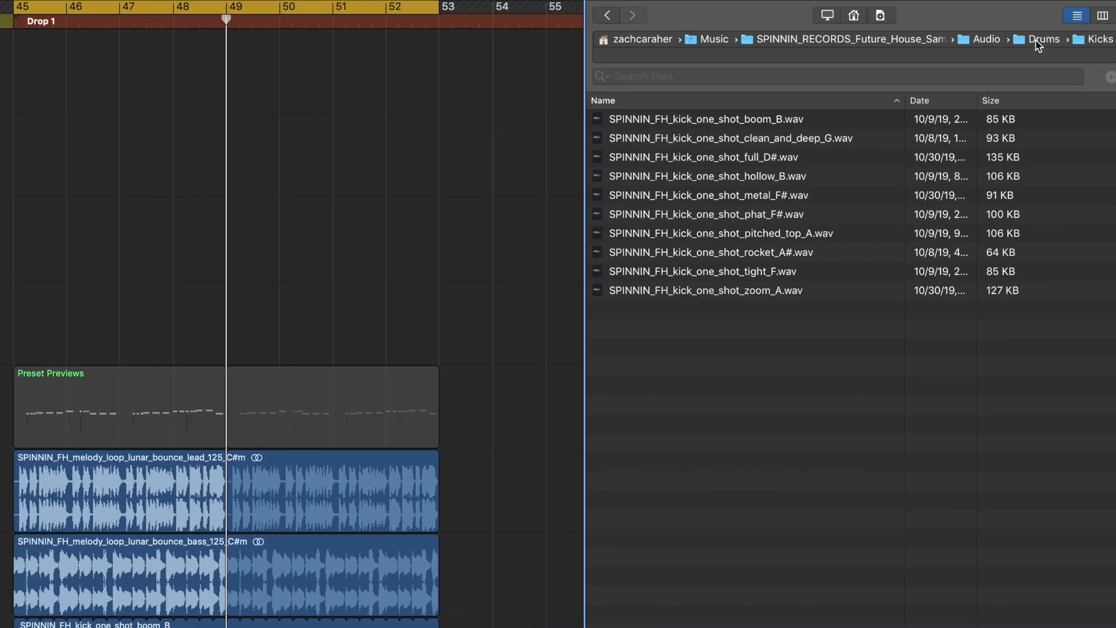
# - Audition clap one-shots from the Drums Claps folder, including anthem, dirty, future, robo_slap, sonar and hard
pyautogui.click(1037, 41)
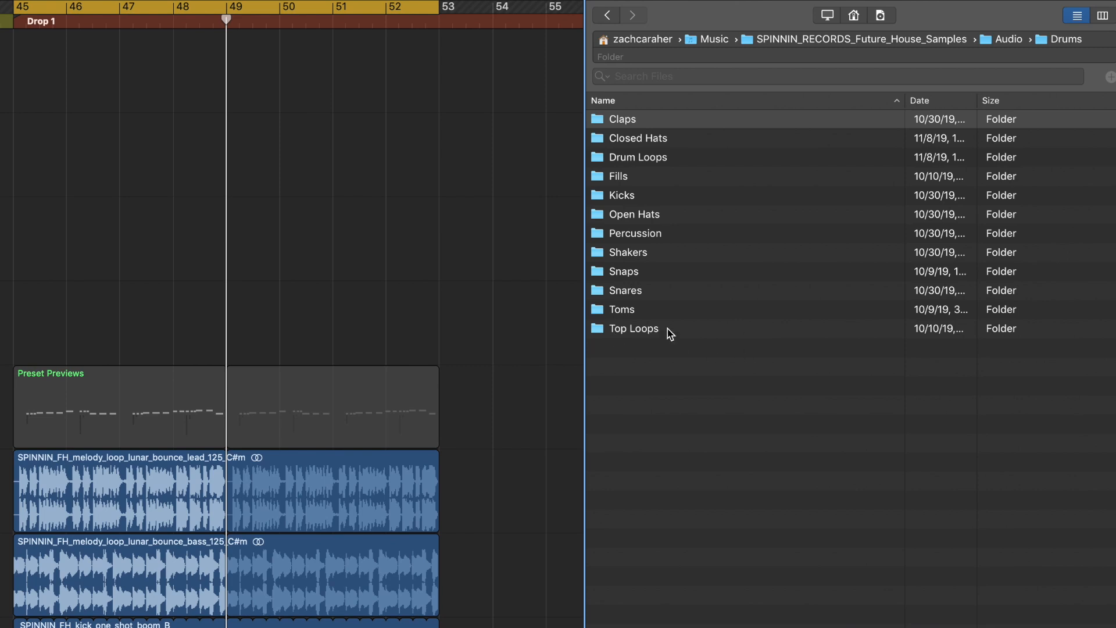
pyautogui.click(685, 331)
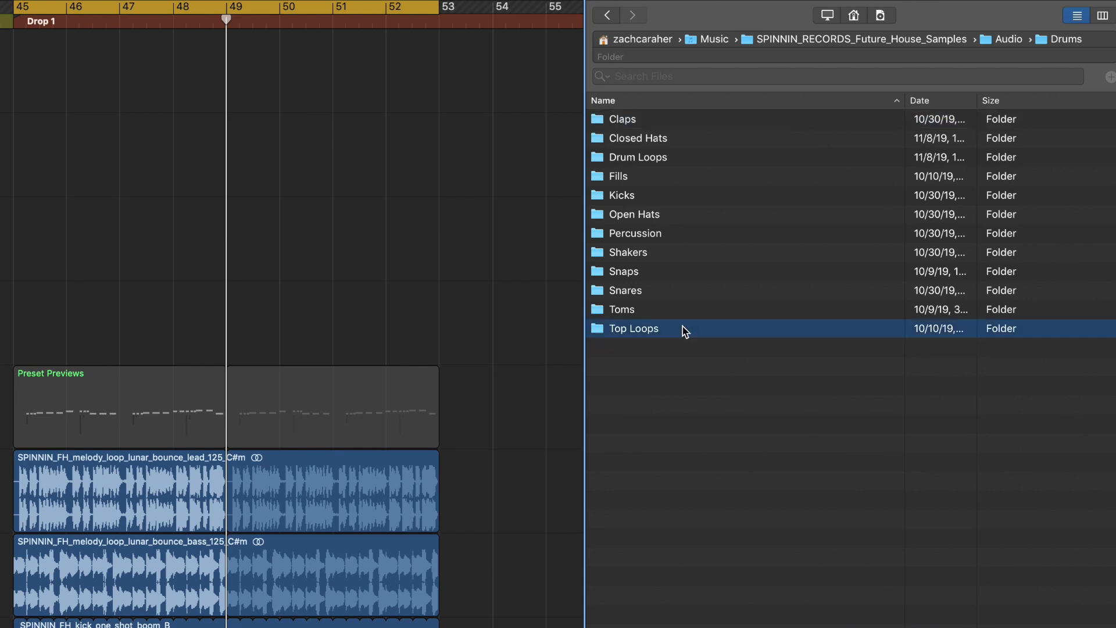
pyautogui.doubleClick(730, 121)
pyautogui.click(698, 124)
pyautogui.click(700, 163)
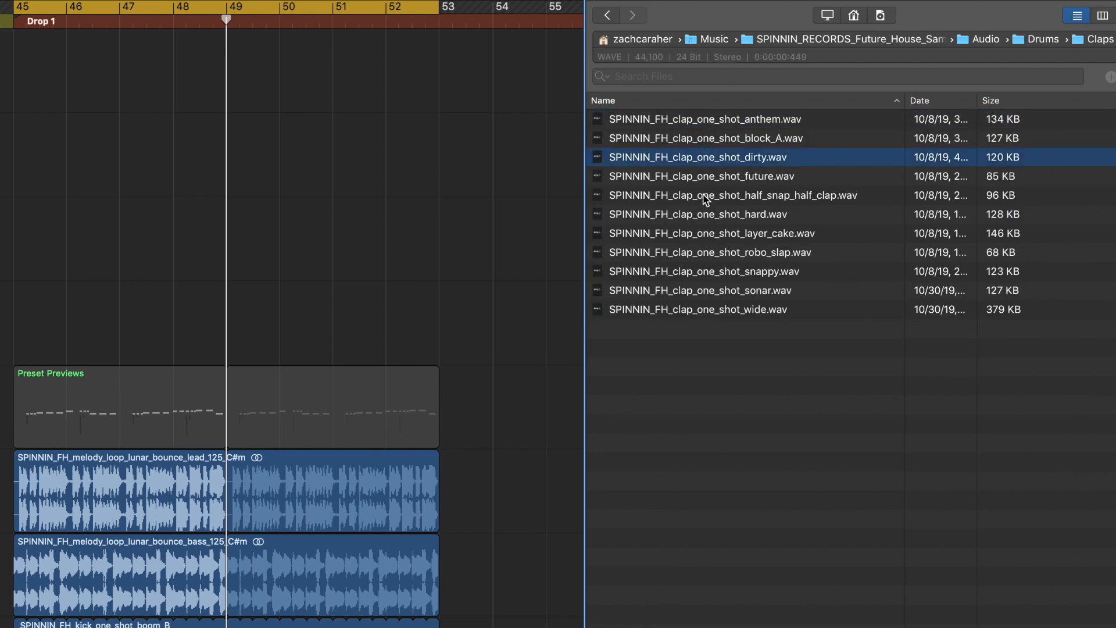
pyautogui.click(693, 180)
pyautogui.click(692, 247)
pyautogui.click(698, 290)
pyautogui.click(695, 326)
pyautogui.click(710, 207)
pyautogui.click(709, 217)
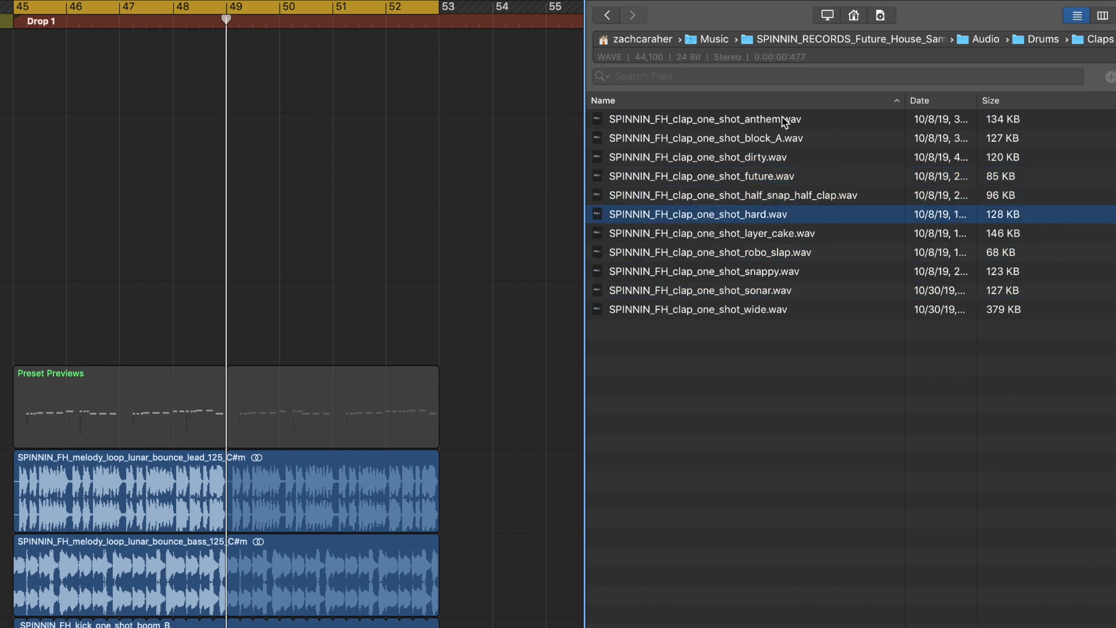
# - Audition several samples from the Open Hats folder
pyautogui.click(1041, 40)
pyautogui.doubleClick(630, 214)
pyautogui.click(640, 157)
pyautogui.click(654, 176)
pyautogui.click(666, 195)
pyautogui.click(669, 234)
pyautogui.click(666, 253)
pyautogui.click(661, 291)
# - Audition drum fill loops from the Fills folder, including liftoff, back_to_the_future_build, clean, drummer_boy, falling_snare, lazer_toms, long_build and losing_time
pyautogui.click(1020, 39)
pyautogui.click(622, 178)
pyautogui.doubleClick(623, 181)
pyautogui.click(673, 231)
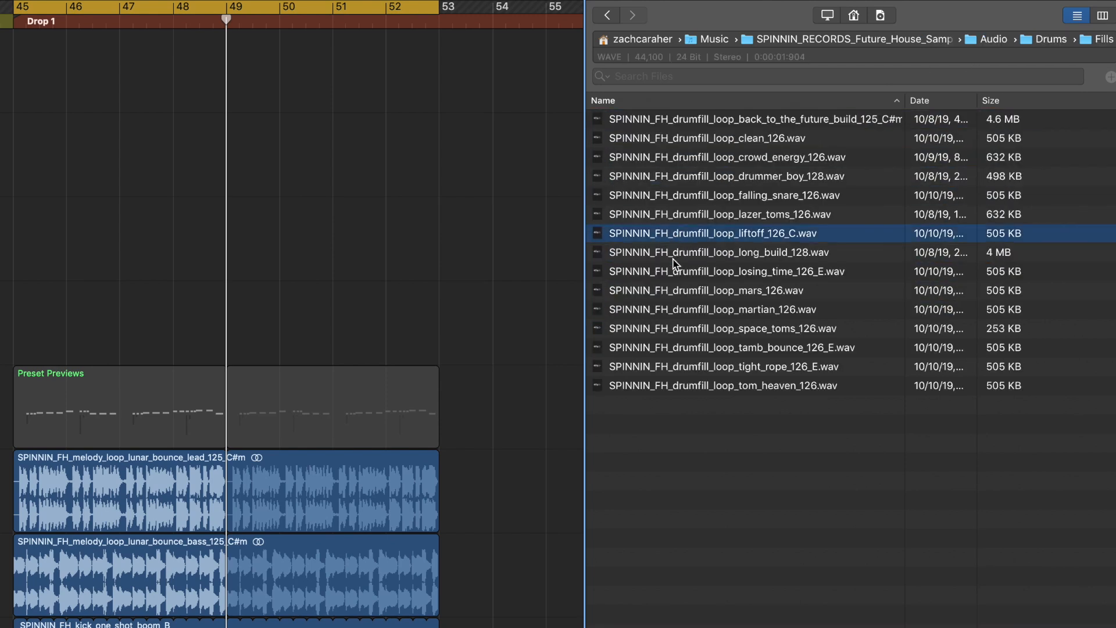
pyautogui.click(684, 121)
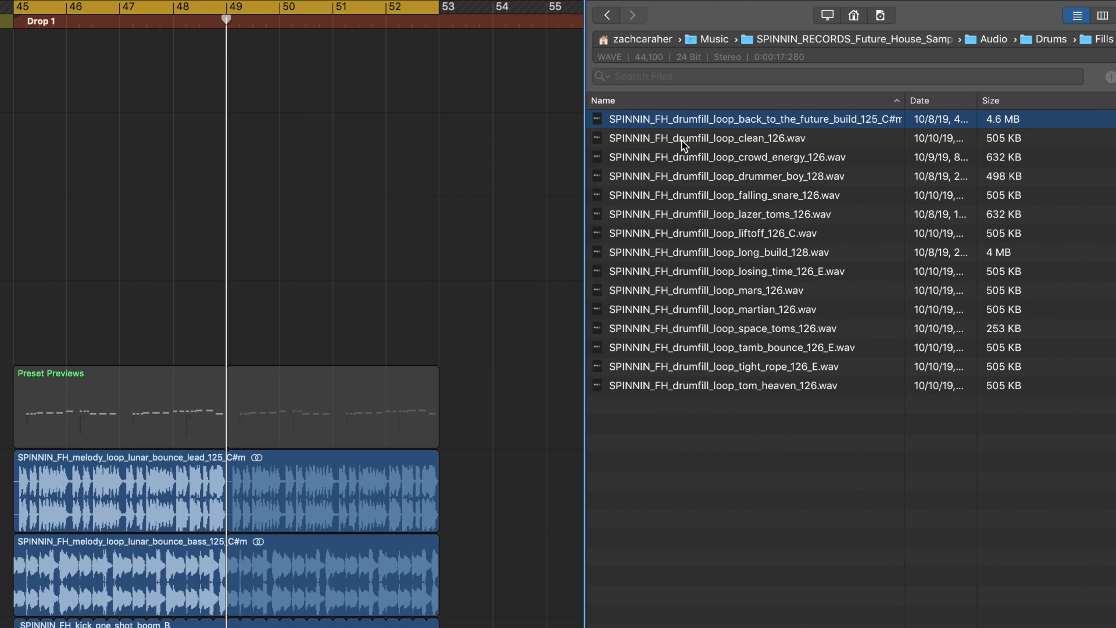
pyautogui.click(685, 141)
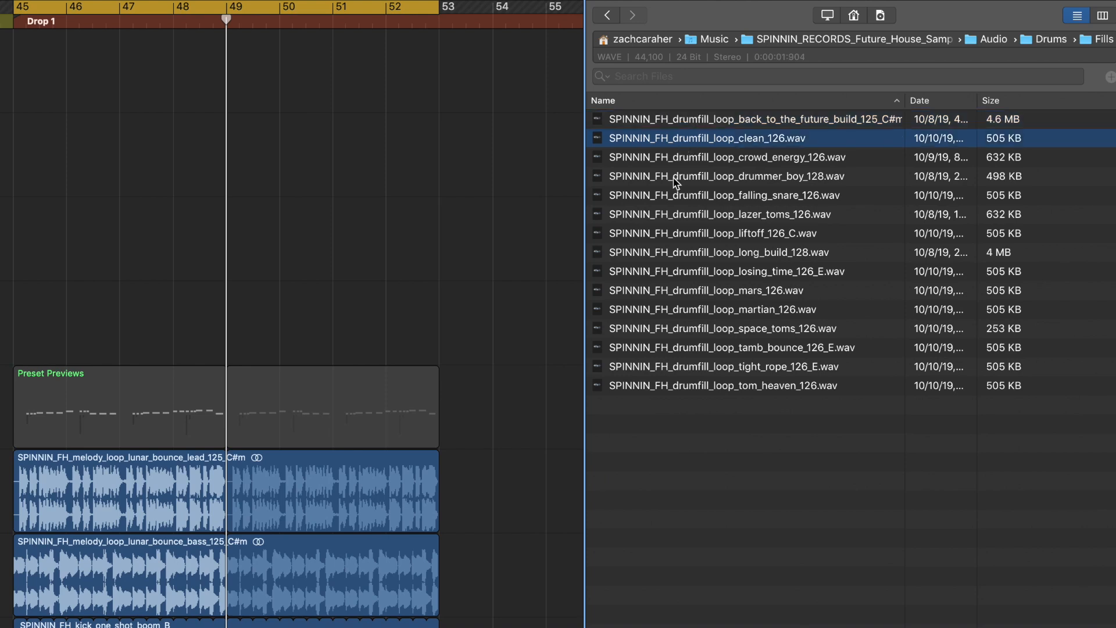
pyautogui.click(687, 177)
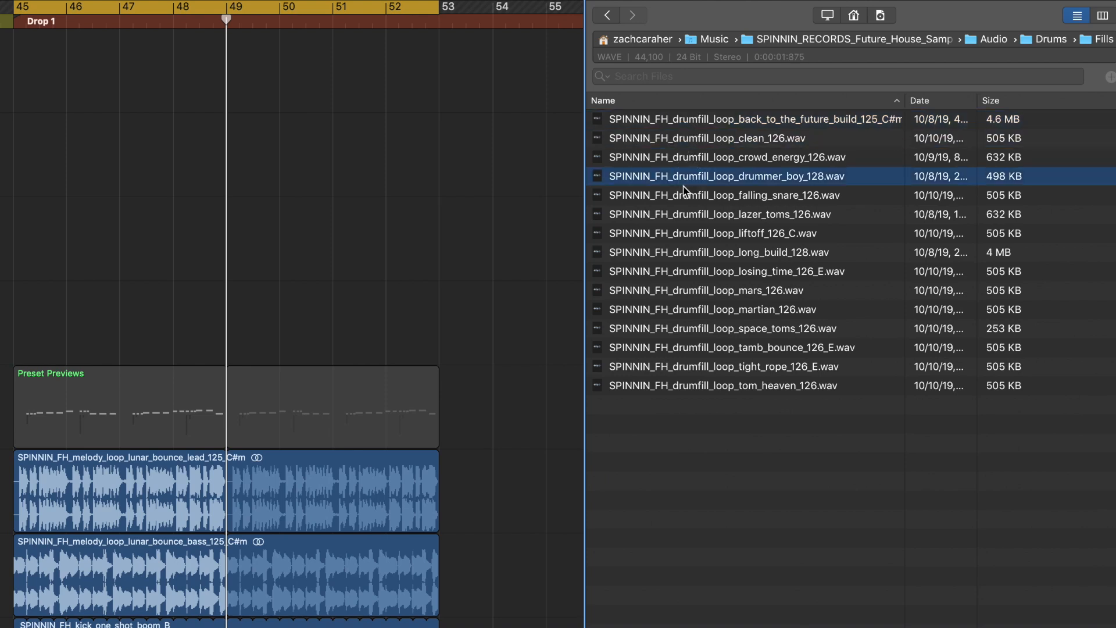
pyautogui.click(681, 197)
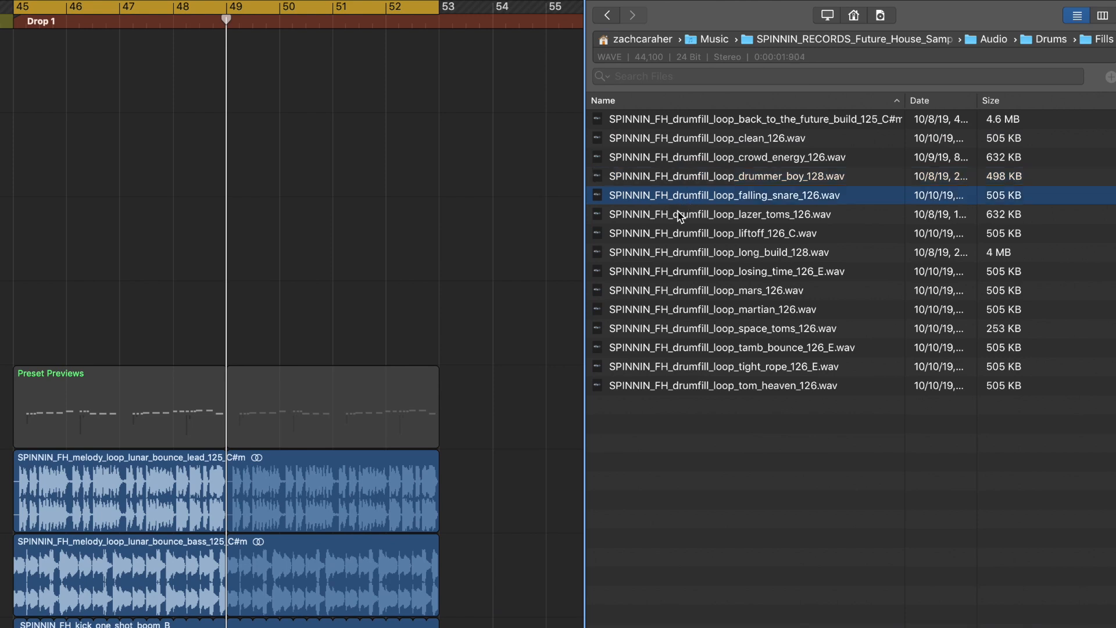
pyautogui.click(681, 217)
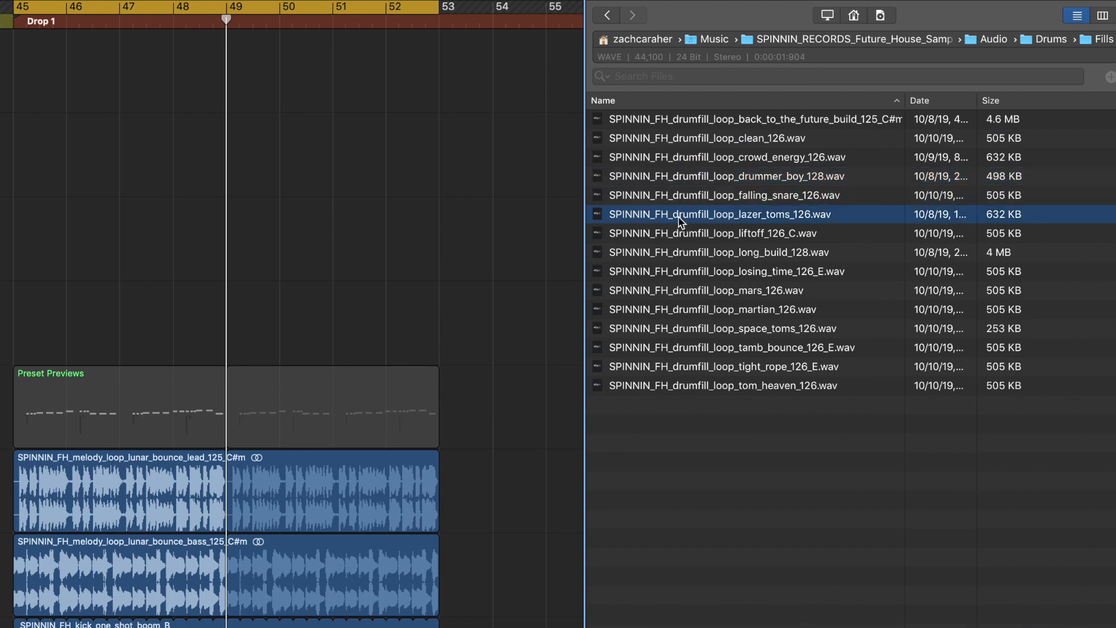
pyautogui.click(691, 253)
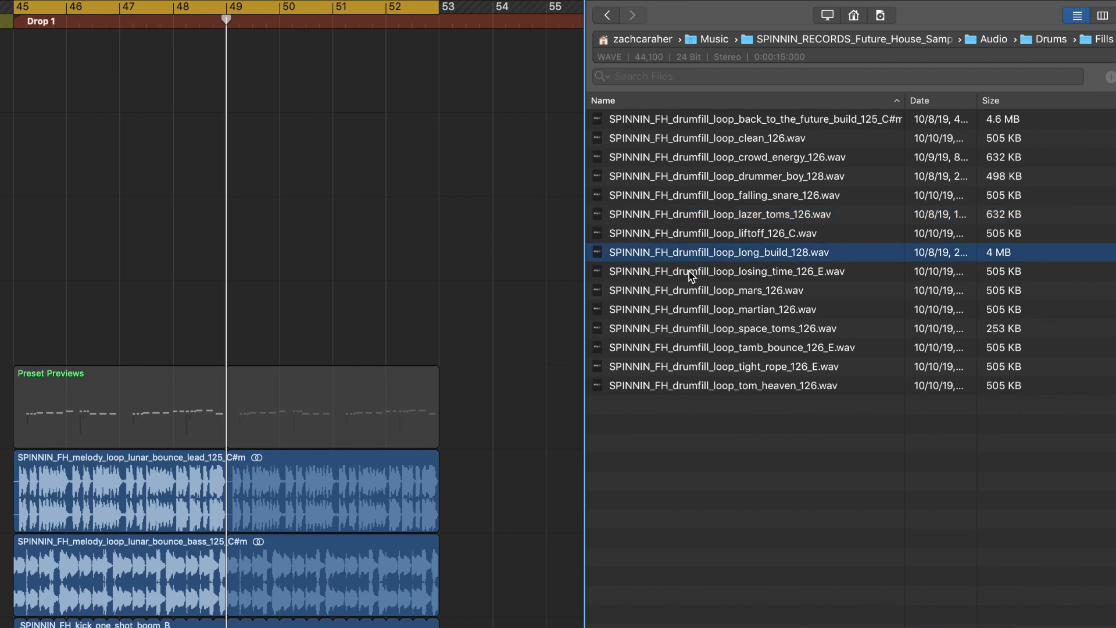
pyautogui.click(690, 273)
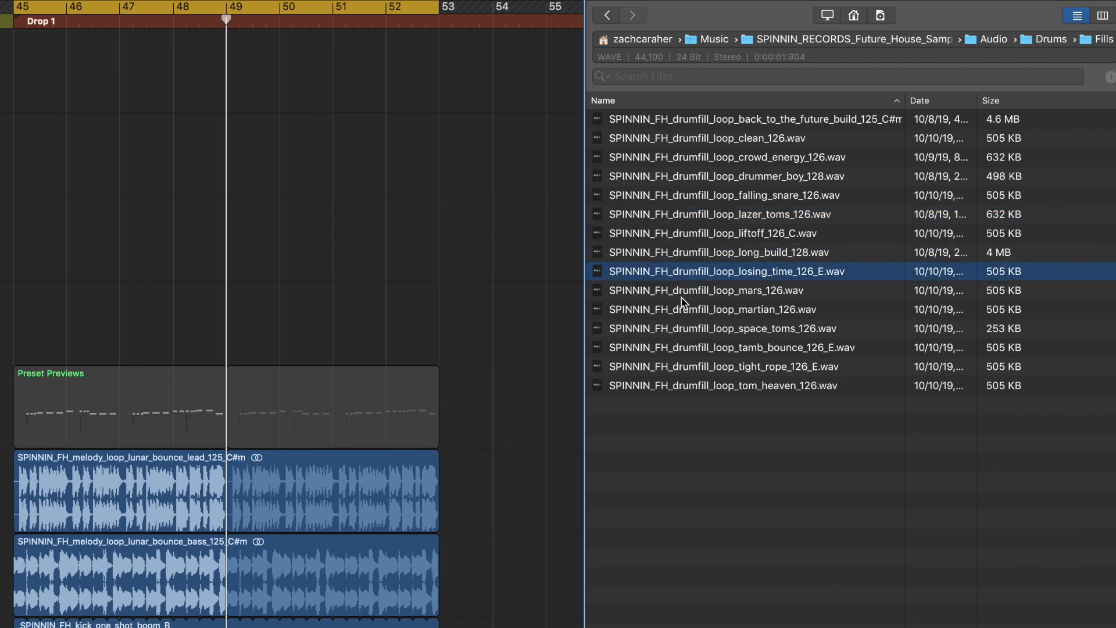
# - Audition tom one-shots from the Toms folder, including alien, high_and_tight, old_school and realistic
pyautogui.click(1046, 39)
pyautogui.doubleClick(623, 308)
pyautogui.click(637, 119)
pyautogui.click(663, 176)
pyautogui.click(679, 198)
pyautogui.click(684, 233)
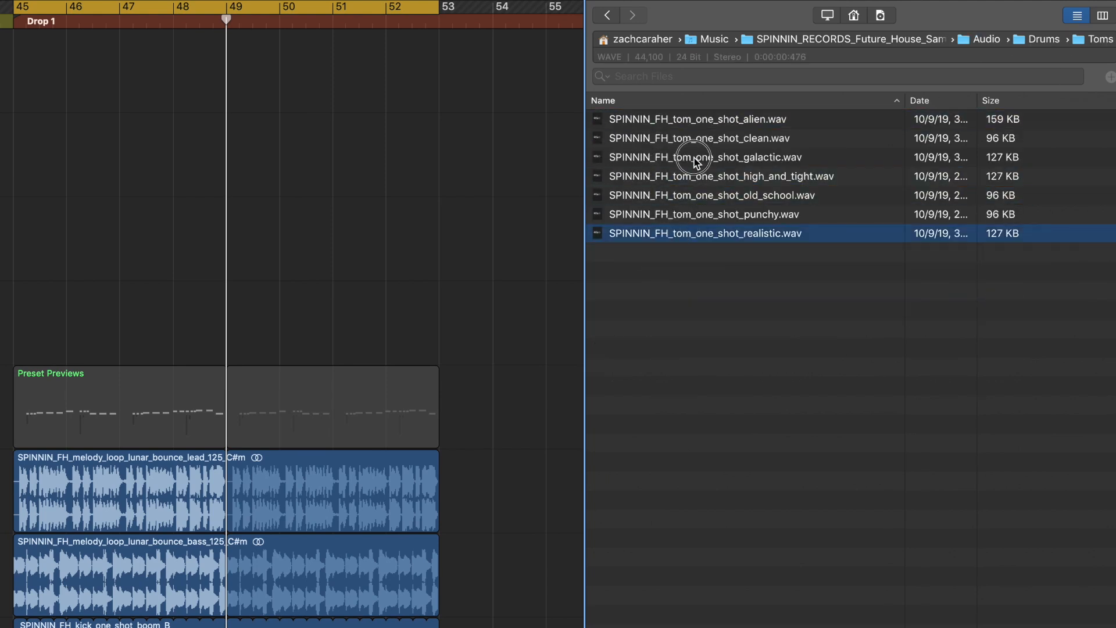
# - Audition top loops from the Drums Top Loops folder, including snappy_energy, too_many_toms, feel_good and hard
pyautogui.click(701, 160)
pyautogui.click(1044, 39)
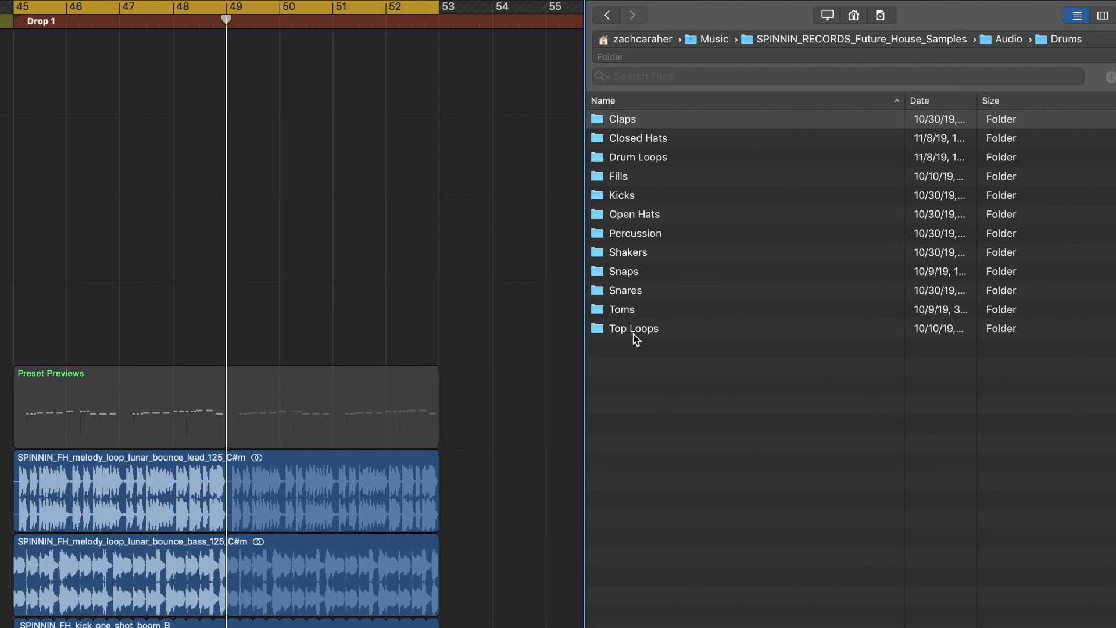
pyautogui.doubleClick(635, 330)
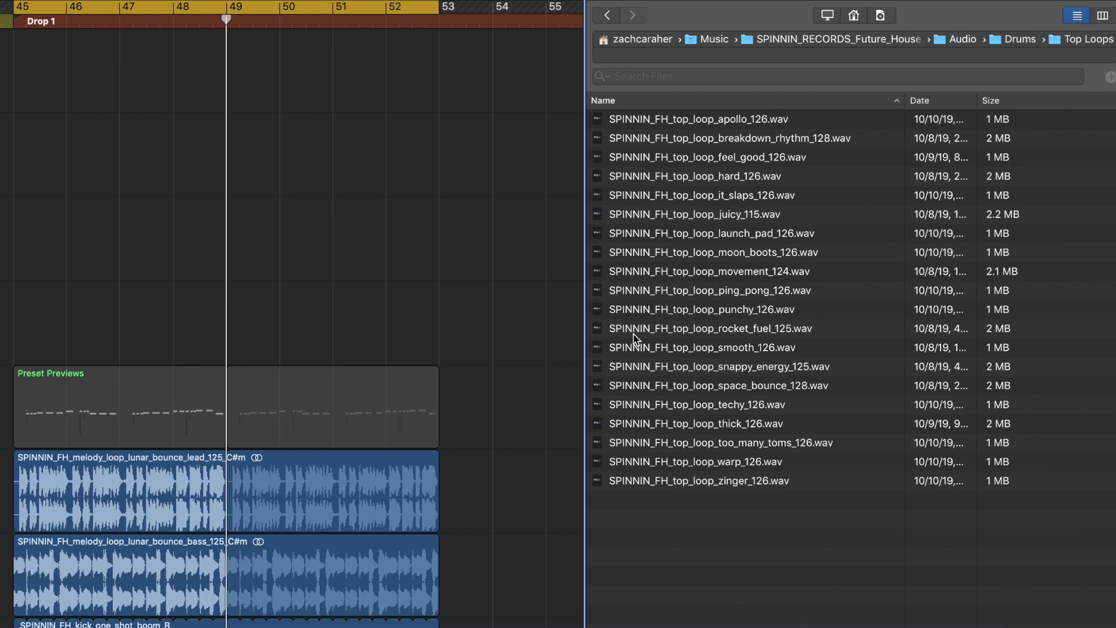
pyautogui.click(720, 368)
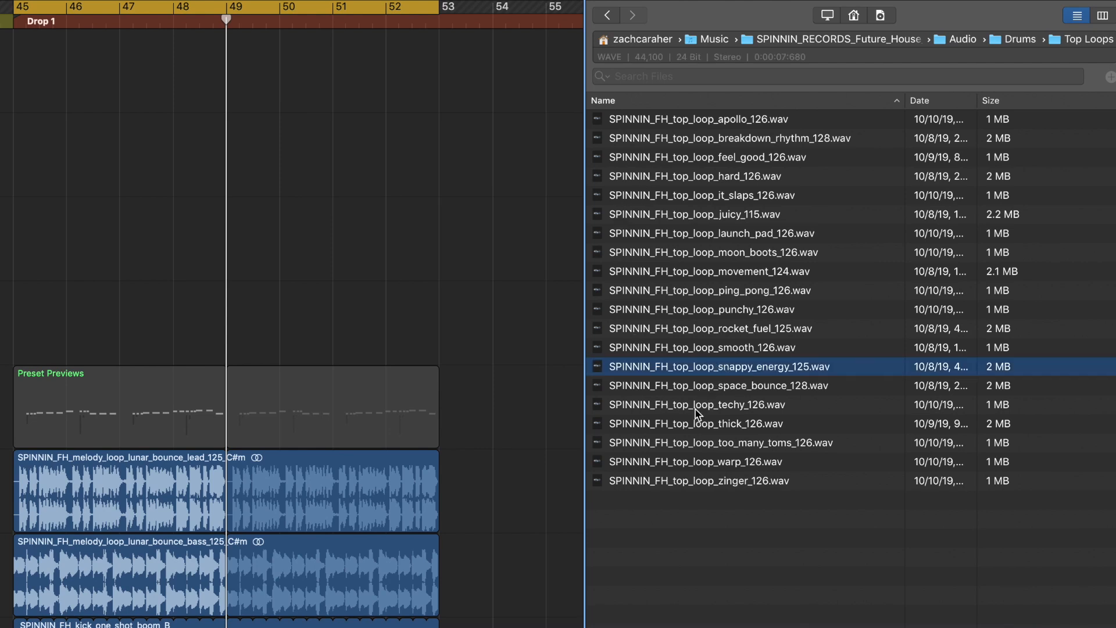
pyautogui.click(693, 444)
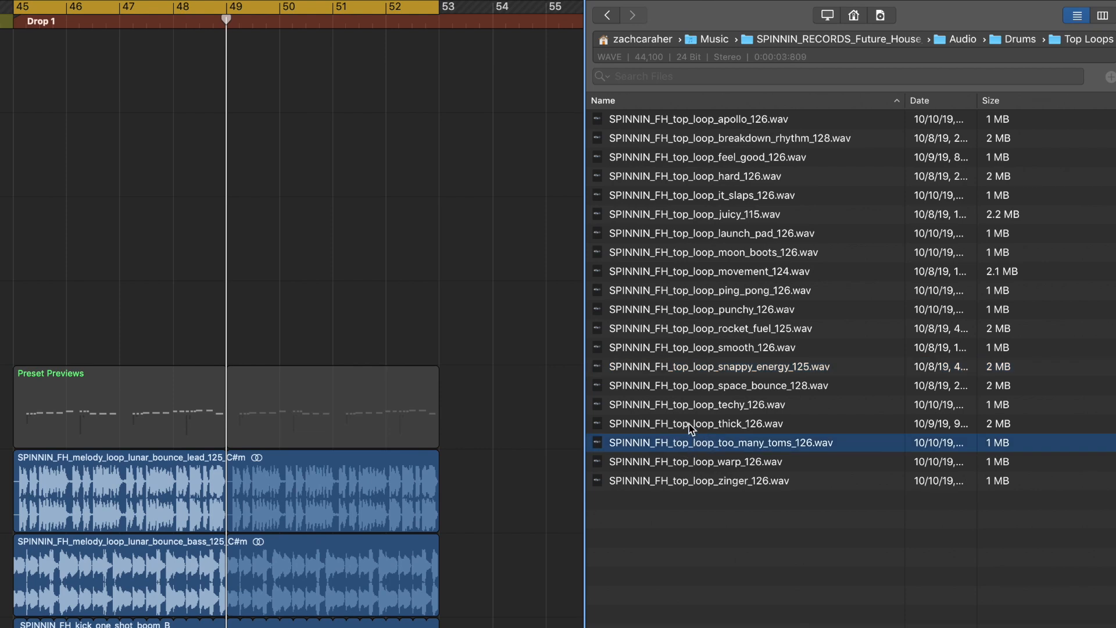
pyautogui.click(681, 158)
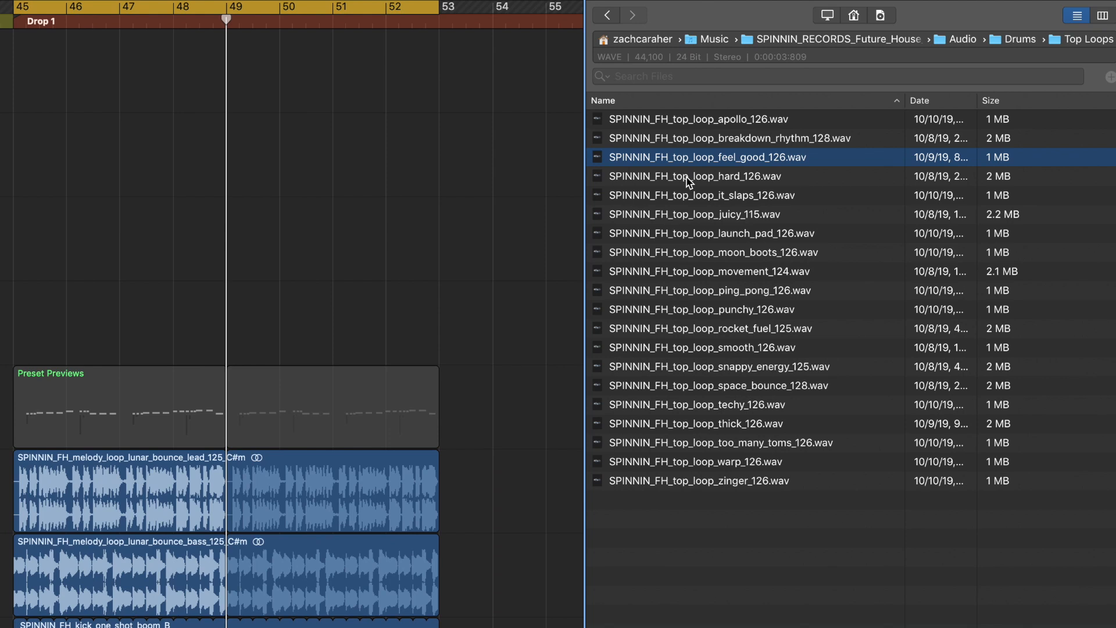
pyautogui.click(686, 176)
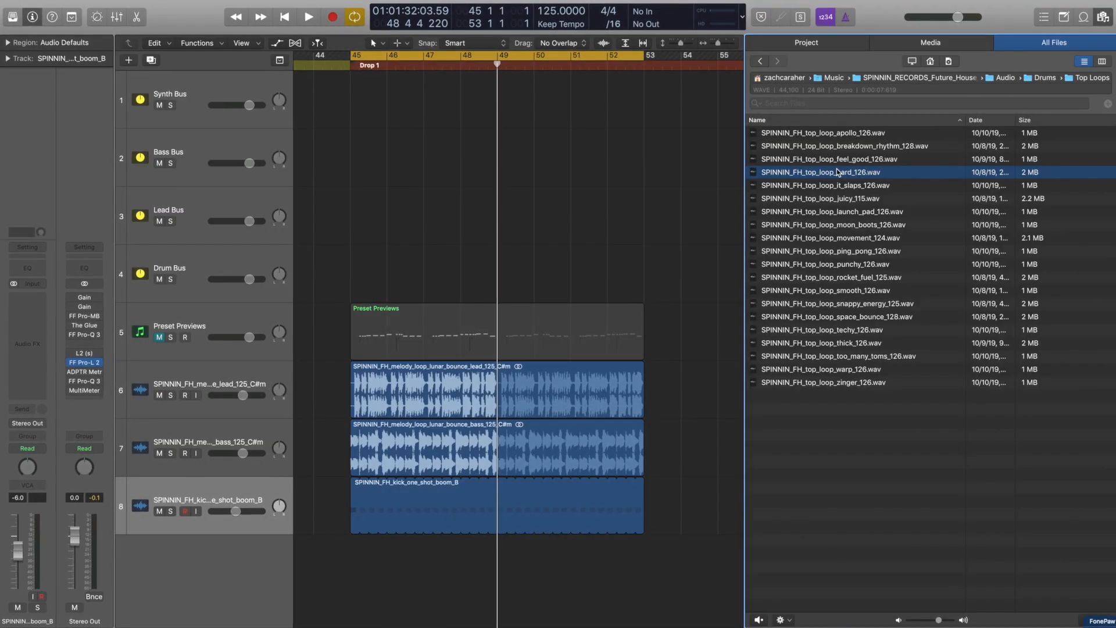
# - Place the SPINNIN_FH_top_loop_hard_126 sample on a new track below the kick, starting at bar 45
pyautogui.moveTo(837, 172); pyautogui.dragTo(342, 559)
pyautogui.click(342, 559)
pyautogui.click(408, 570)
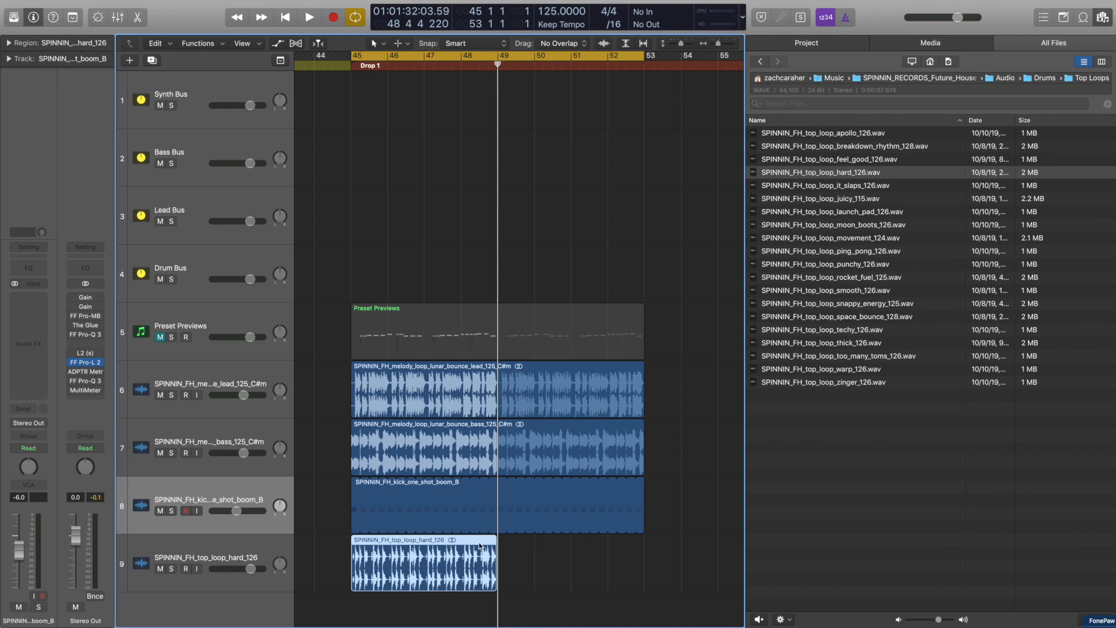
# - Time-stretch the hard top loop region with the Time & Pitch machine and loop it up to bar 53
pyautogui.press('alt+super+b')
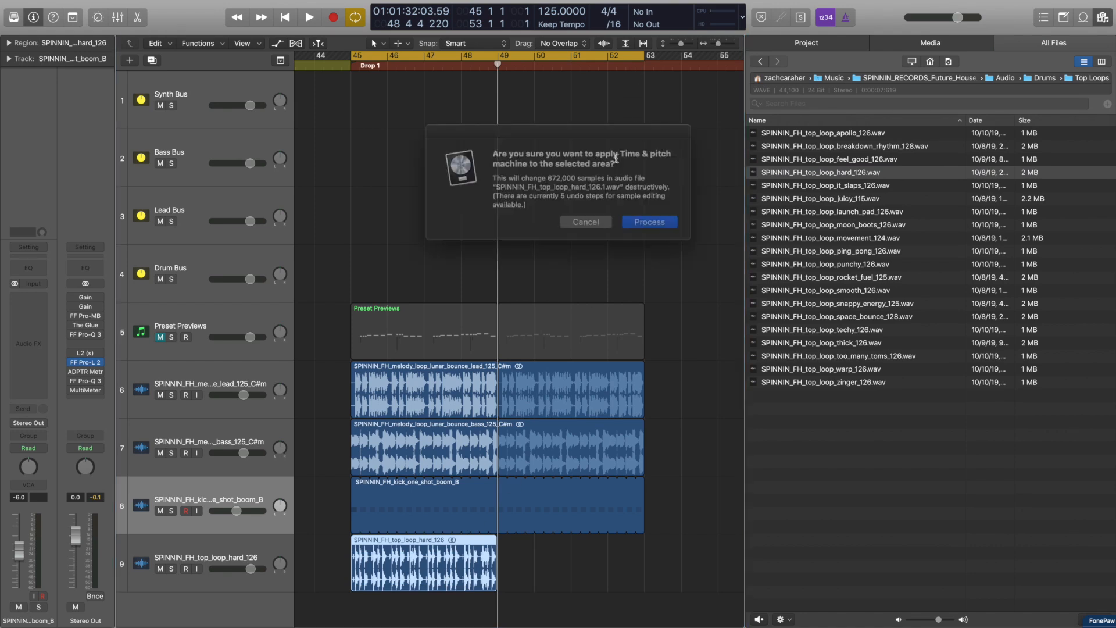
pyautogui.press('Return')
pyautogui.moveTo(499, 536); pyautogui.dragTo(645, 564)
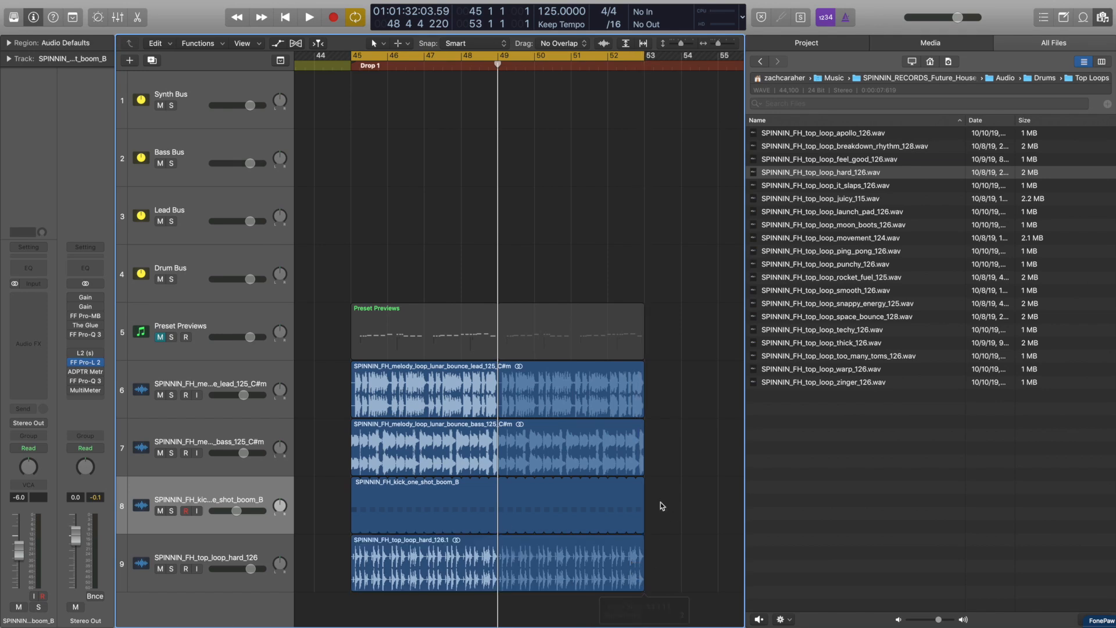
# - Bring the hard top loop track's volume up from silence to about -4.4 dB while the drop plays
pyautogui.click(179, 538)
pyautogui.moveTo(19, 534); pyautogui.dragTo(26, 587)
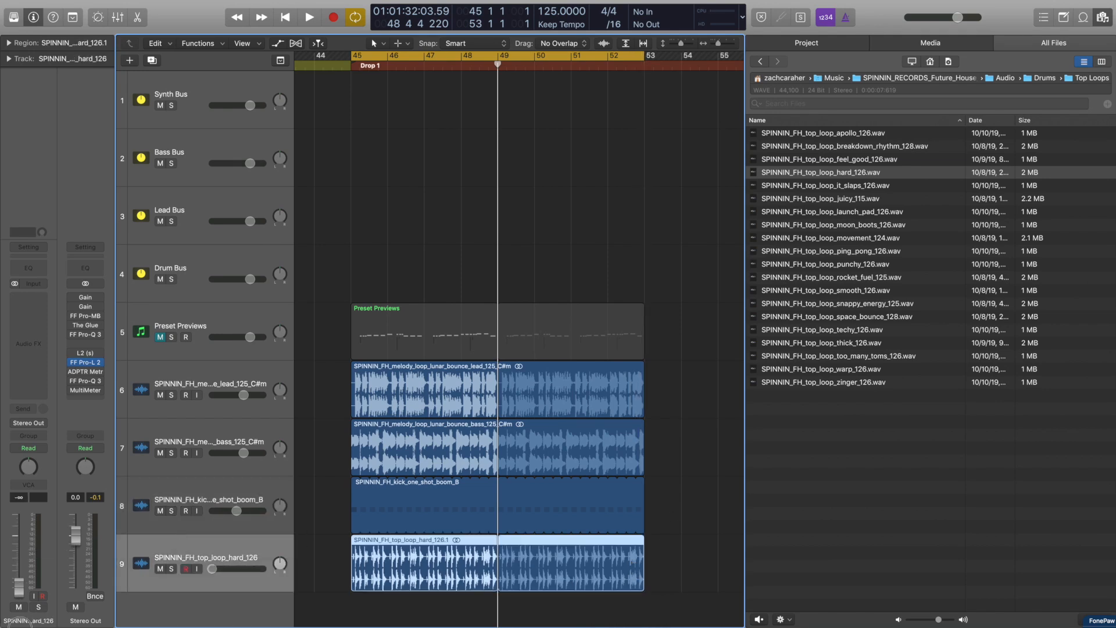
pyautogui.press('space')
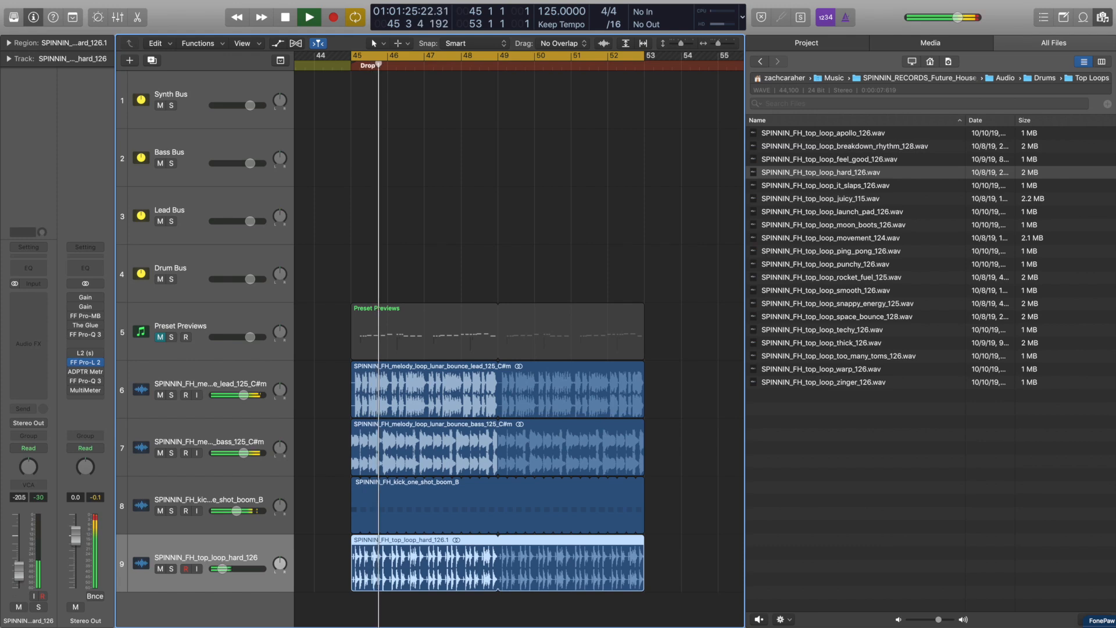
pyautogui.moveTo(25, 588); pyautogui.dragTo(19, 547)
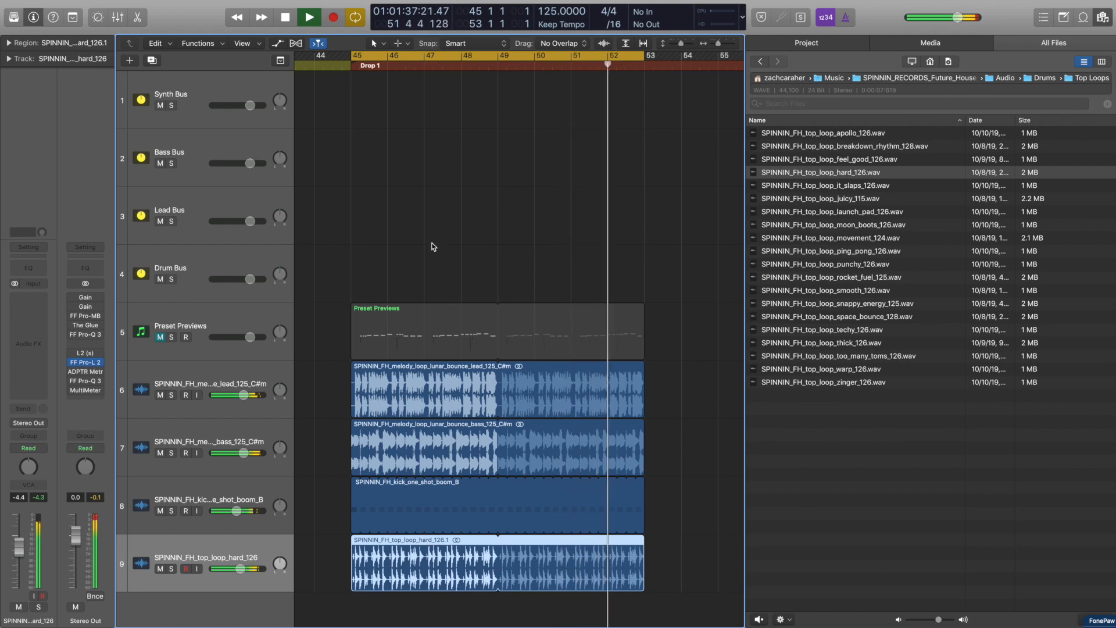
pyautogui.press('space')
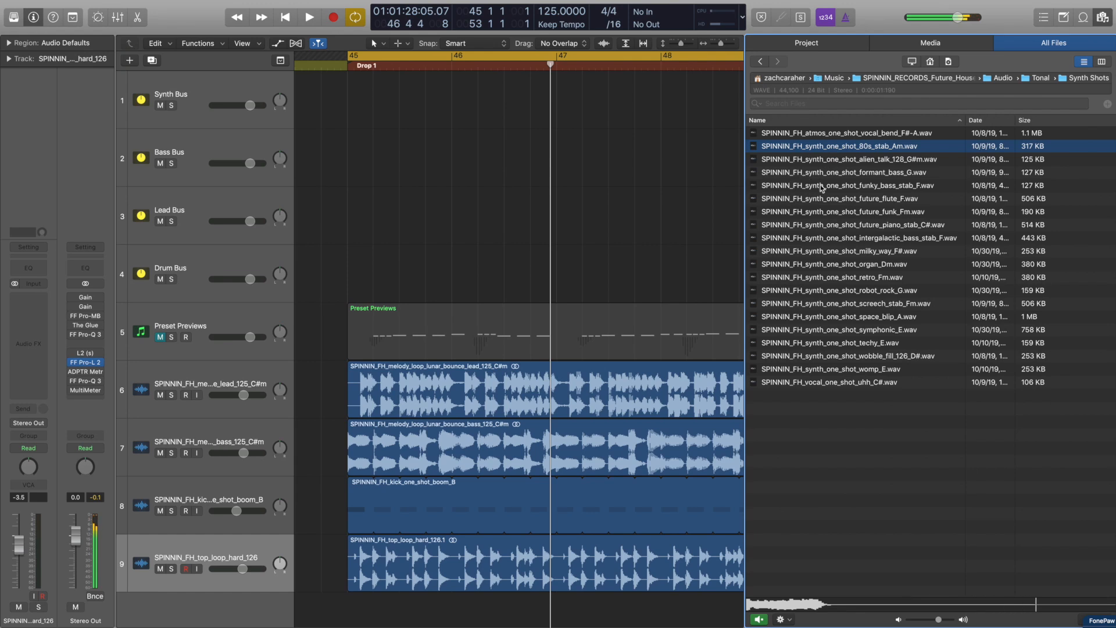
# - Audition synth one-shots from the Tonal Synth Shots folder, including milky_way, future_piano_stab, formant_bass, organ and 80s_stab
pyautogui.click(822, 250)
pyautogui.click(847, 226)
pyautogui.click(829, 172)
pyautogui.click(833, 263)
pyautogui.click(833, 146)
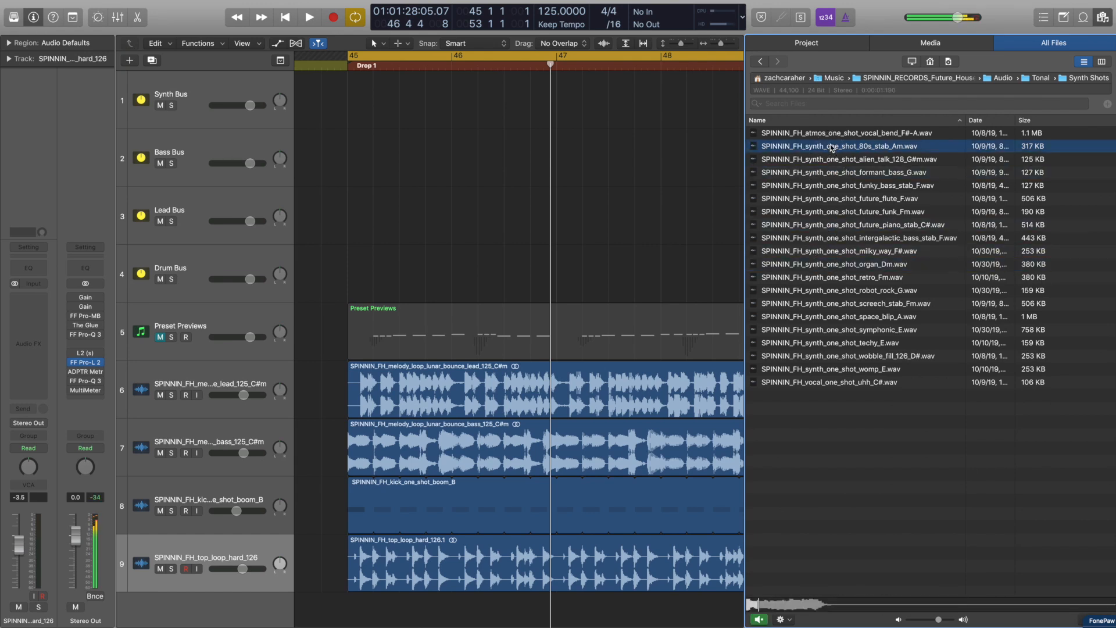
# - Place the 80s_stab_Am one-shot on a new track at bar 45, transpose it by +4 and play it back
pyautogui.moveTo(820, 150); pyautogui.dragTo(349, 601)
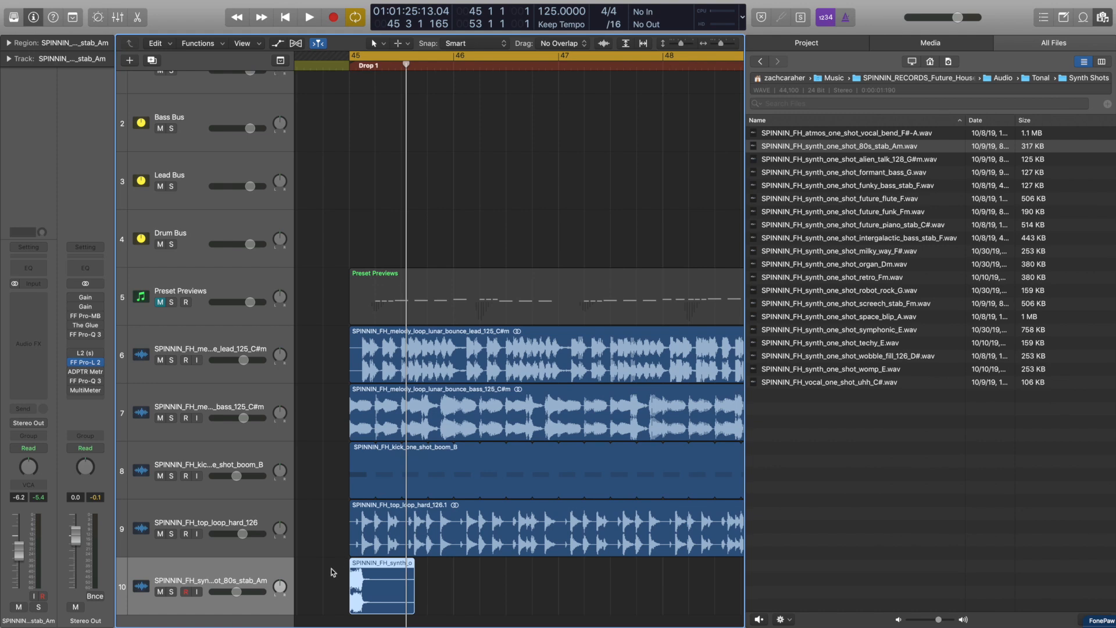
pyautogui.click(20, 41)
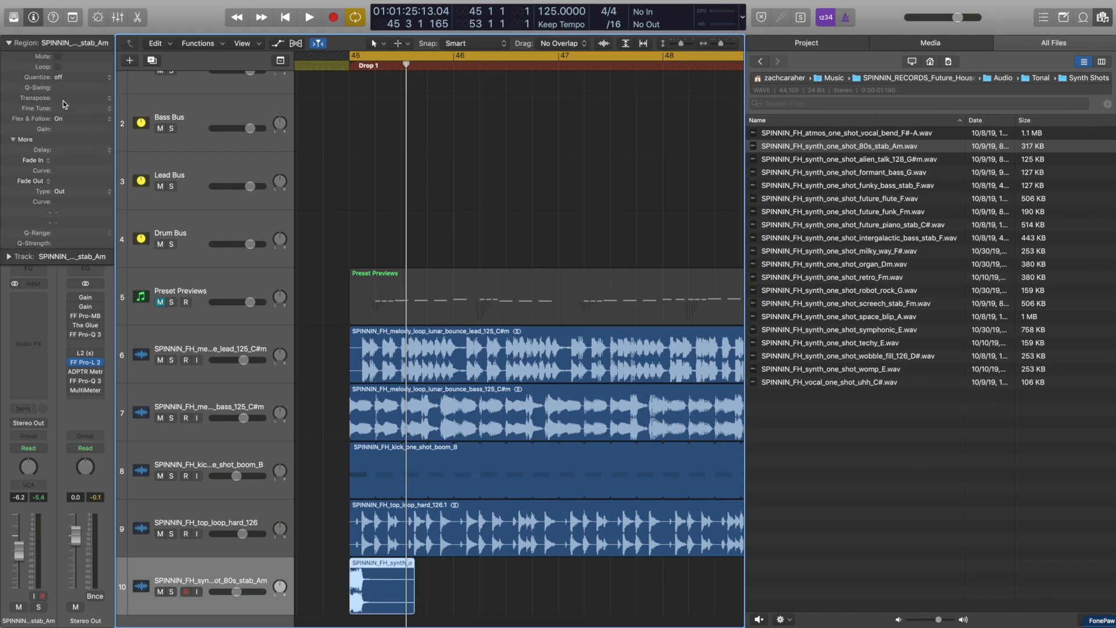
pyautogui.click(349, 181)
pyautogui.press('space')
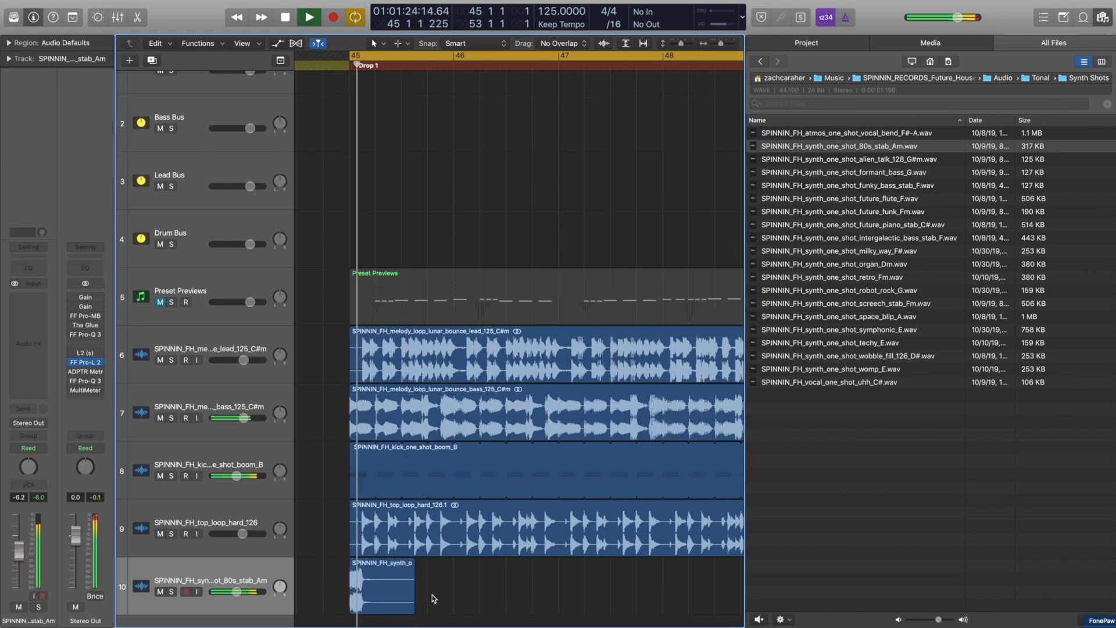
# - Trim the 80s stab region to a very short hit at bar 45 and solo its track
pyautogui.click(410, 610)
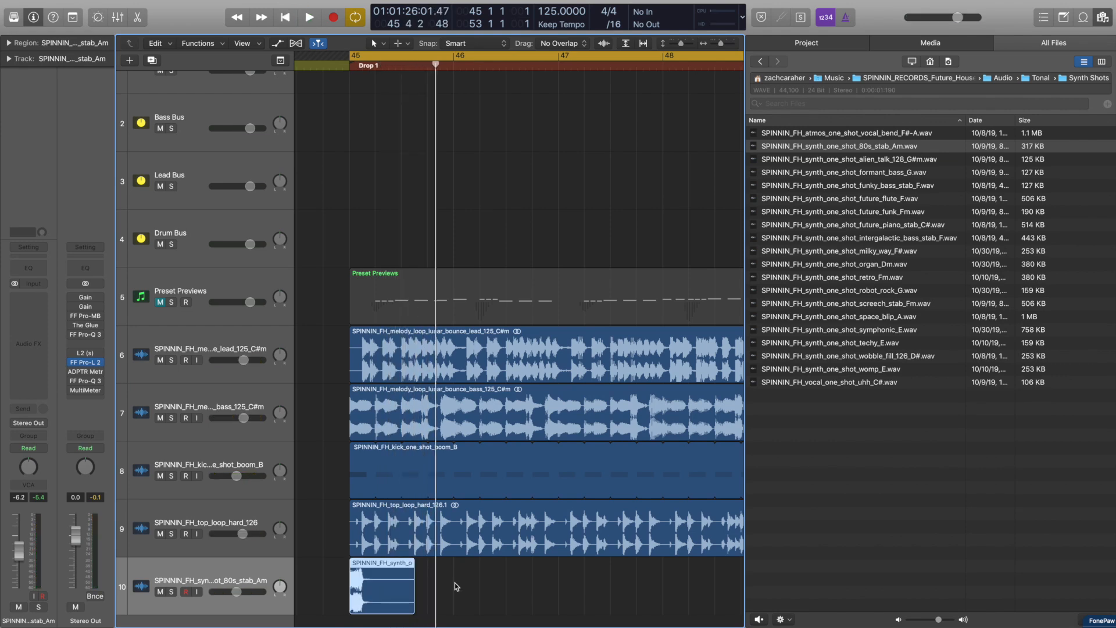
pyautogui.moveTo(410, 611); pyautogui.dragTo(361, 611)
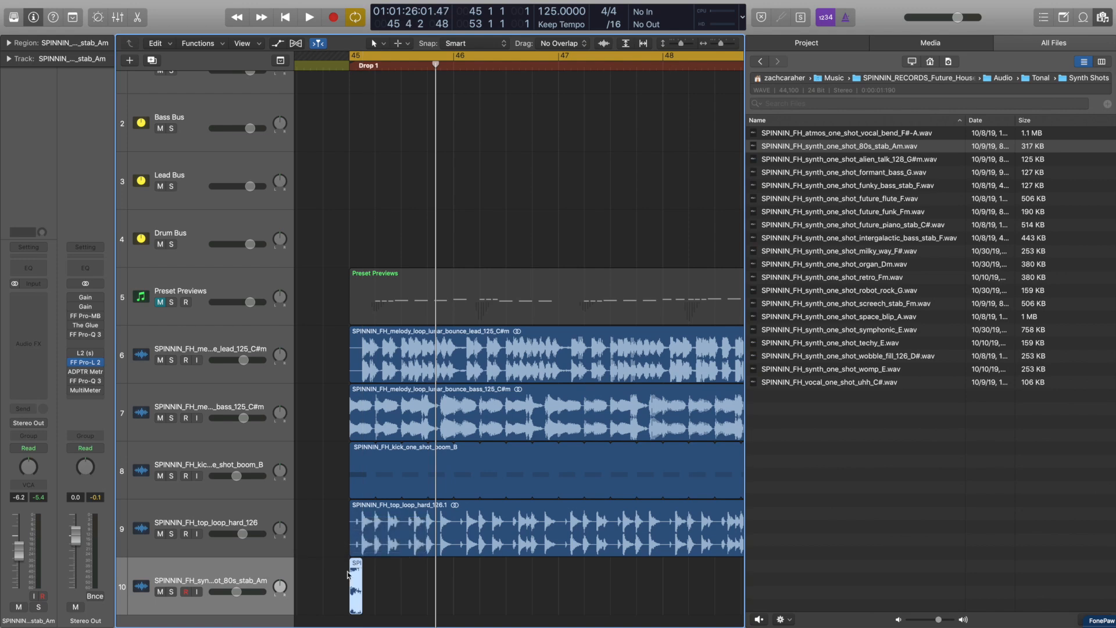
pyautogui.click(172, 592)
# - Change the 80s stab region's fade-out to Slow Down and adjust its amount while checking playback
pyautogui.click(28, 44)
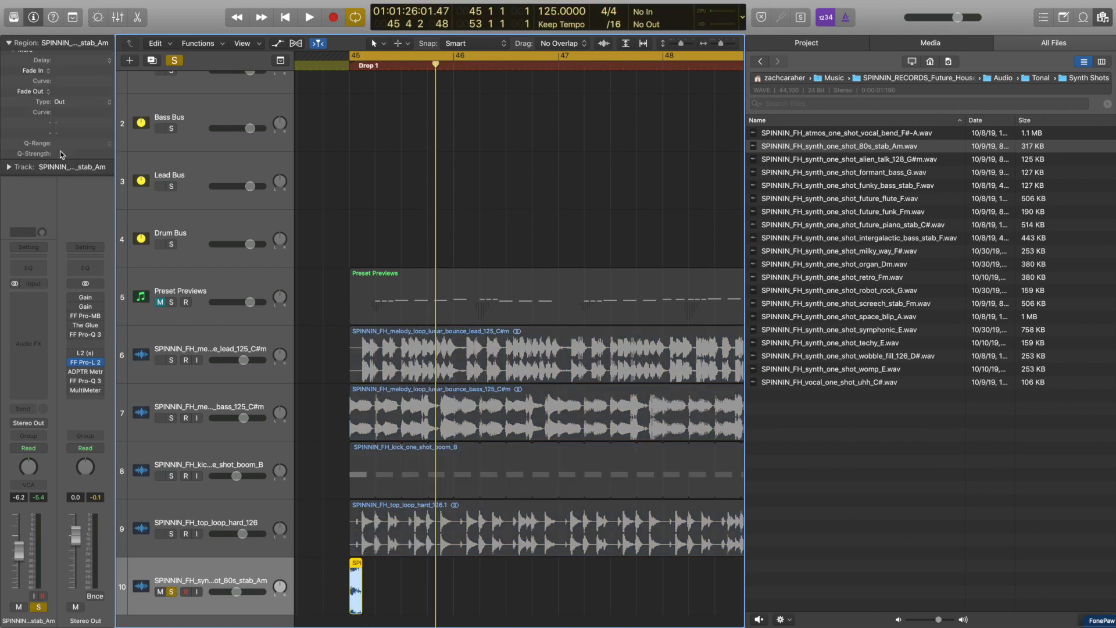
pyautogui.click(47, 181)
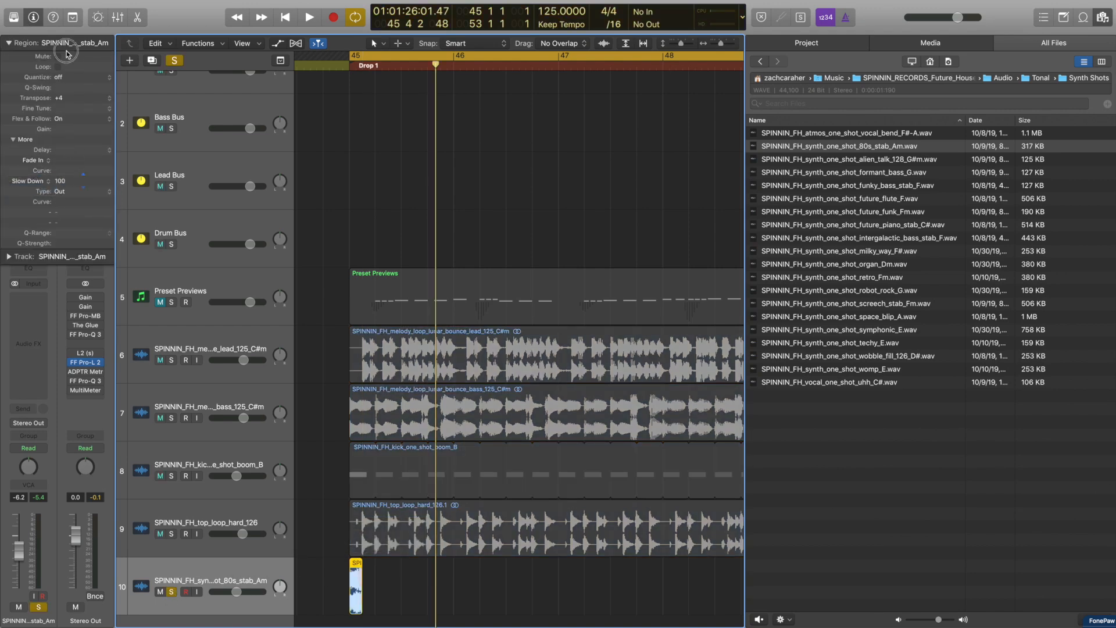
pyautogui.press('space')
pyautogui.moveTo(63, 181); pyautogui.dragTo(76, 284)
pyautogui.press('space')
pyautogui.press('space')
pyautogui.press('space')
# - Insert the ValhallaVintageVerb reverb on the 80s stab track
pyautogui.click(31, 343)
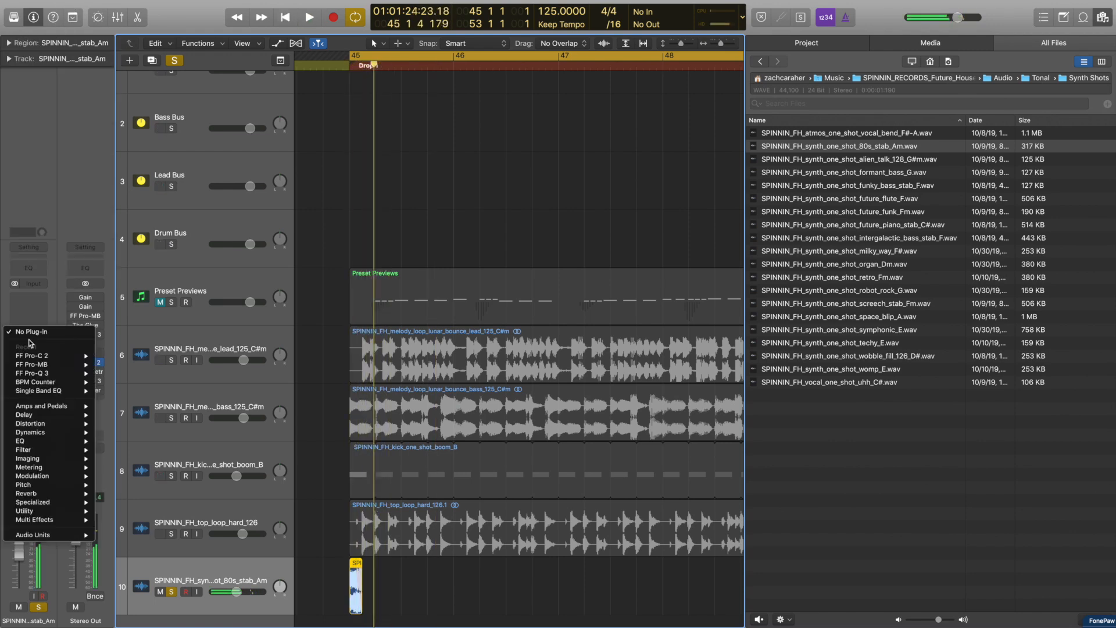
pyautogui.moveTo(70, 535)
pyautogui.moveTo(134, 602)
pyautogui.moveTo(269, 611)
pyautogui.click(317, 619)
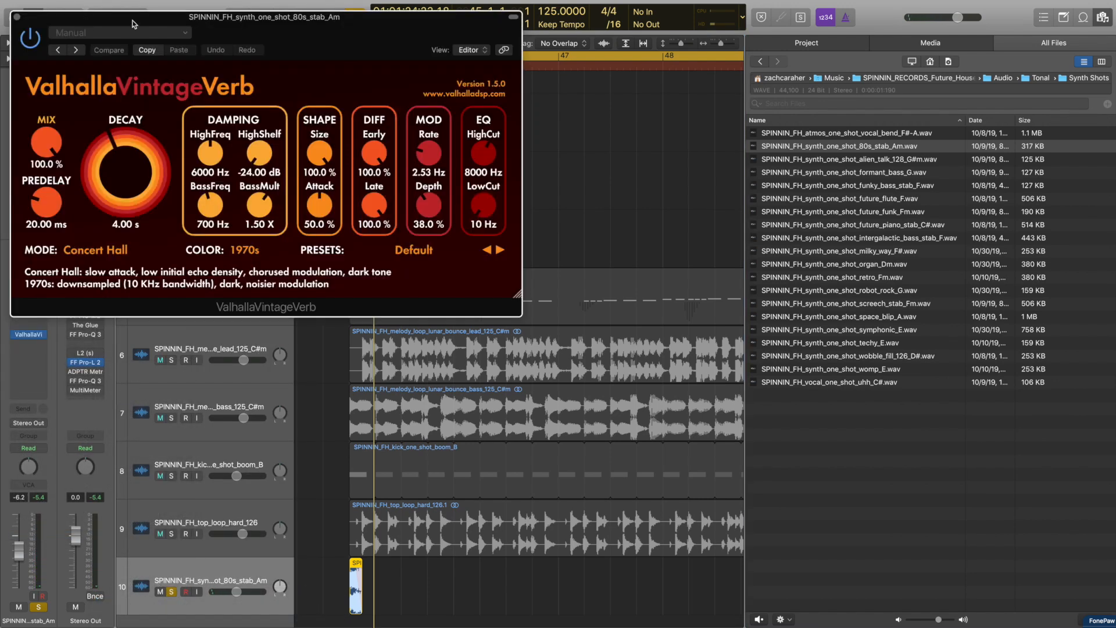
# - Set the stab's reverb to 35.6% mix, 2.46 s decay and a 530 Hz low cut, then close the plug-in during playback
pyautogui.moveTo(437, 129); pyautogui.dragTo(445, 143)
pyautogui.moveTo(323, 266); pyautogui.dragTo(325, 342)
pyautogui.moveTo(755, 320); pyautogui.dragTo(754, 278)
pyautogui.moveTo(365, 270); pyautogui.dragTo(361, 281)
pyautogui.press('space')
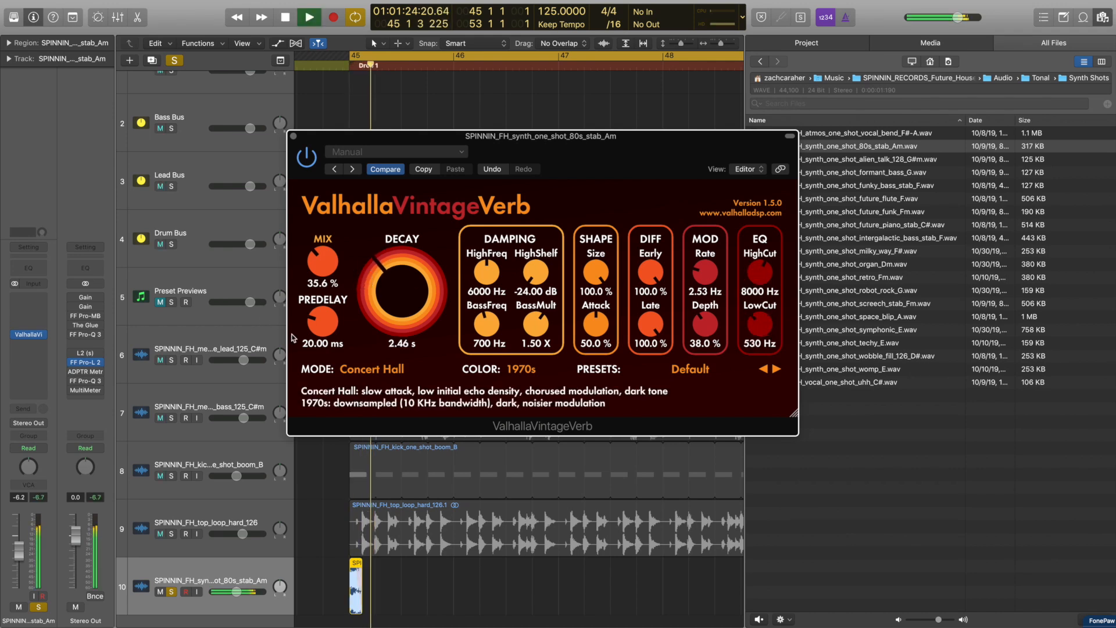
pyautogui.click(294, 138)
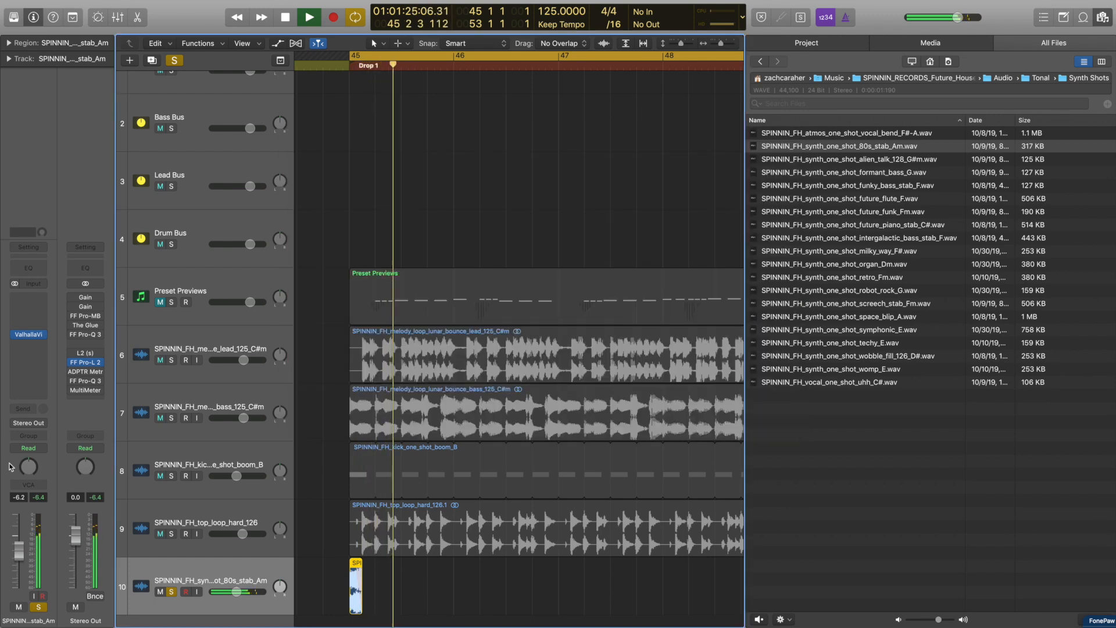
# - Unsolo the 80s stab track and set its volume to about -5.6 dB in the full drop
pyautogui.press('s')
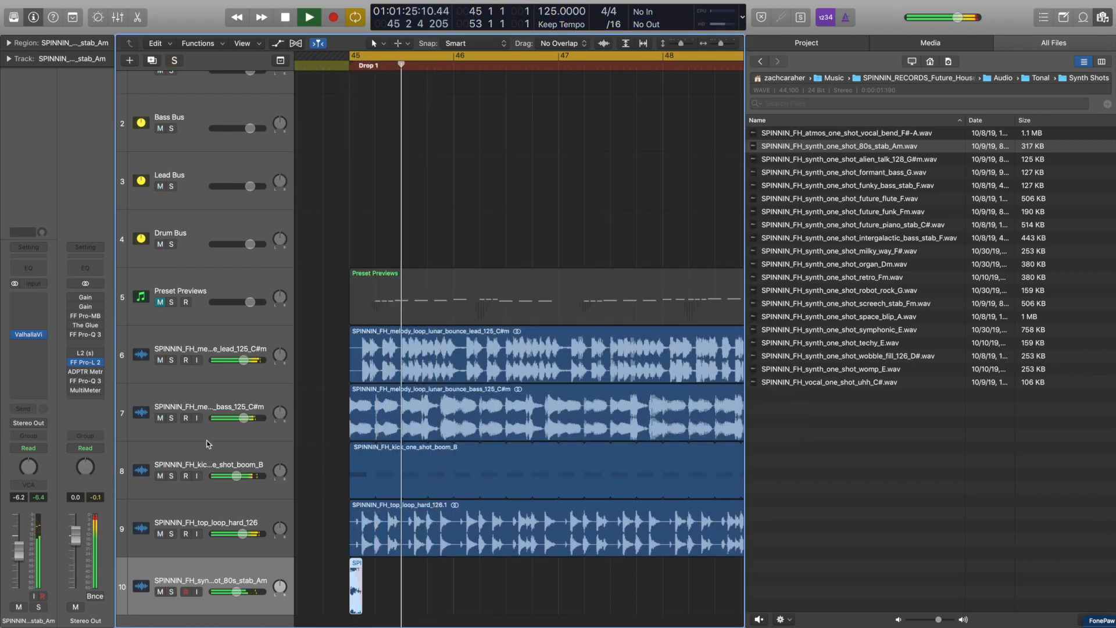
pyautogui.moveTo(22, 547); pyautogui.dragTo(22, 546)
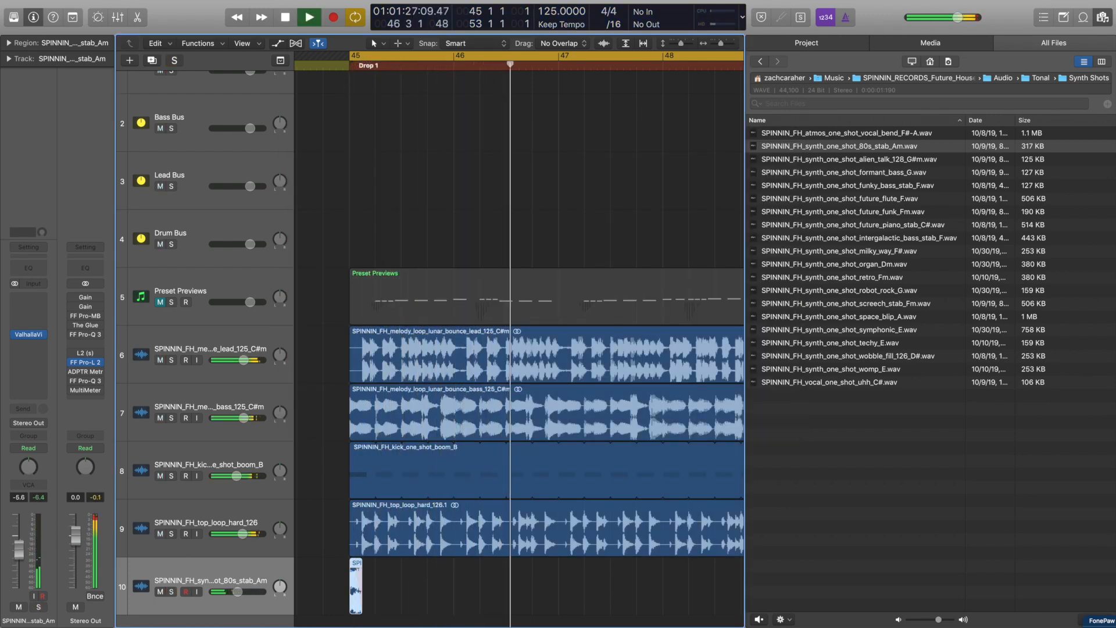
pyautogui.press('super+Left')
pyautogui.press('super+Left')
pyautogui.press('super+Left')
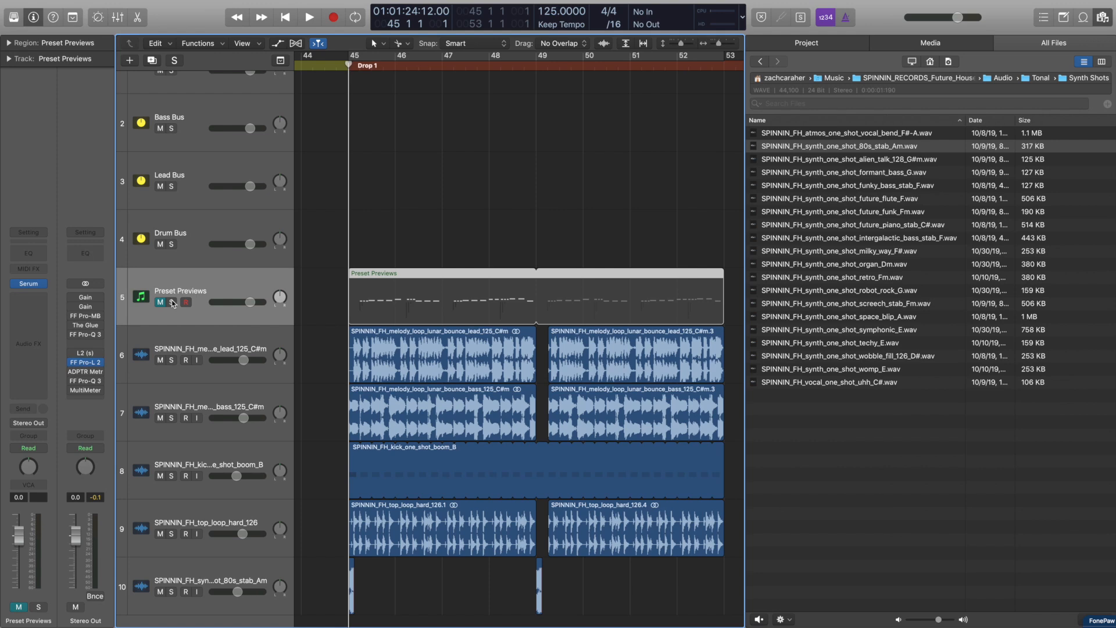
# - Solo the Preset Previews track with cycling enabled and load SPINNIN_FH_BS_bouncy from the Spinnin' Records Future House Presets in Serum
pyautogui.click(172, 303)
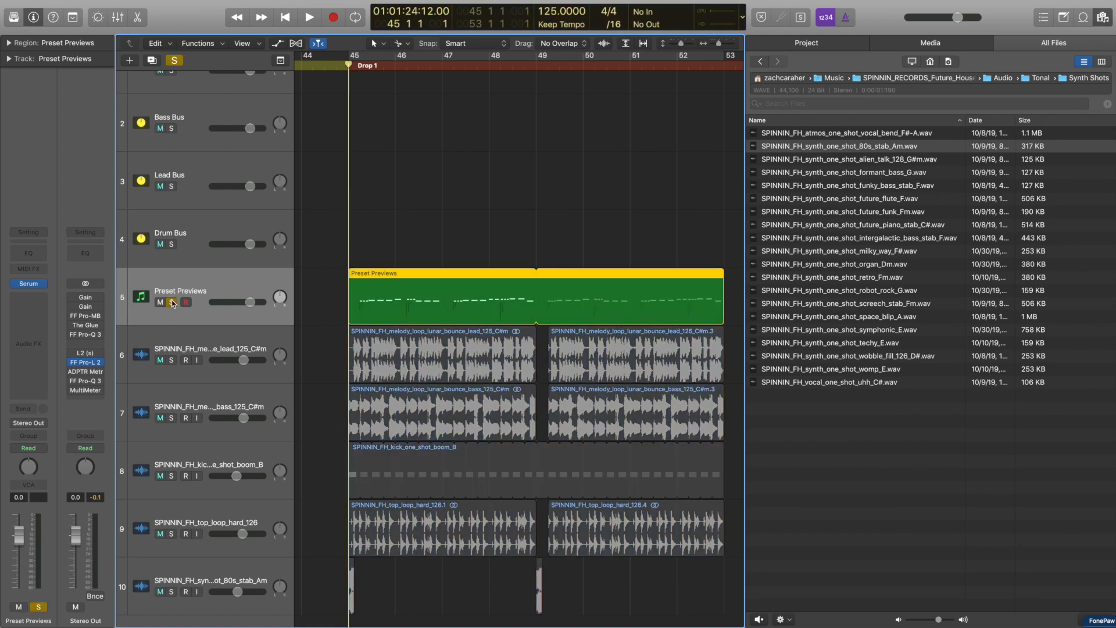
pyautogui.press('c')
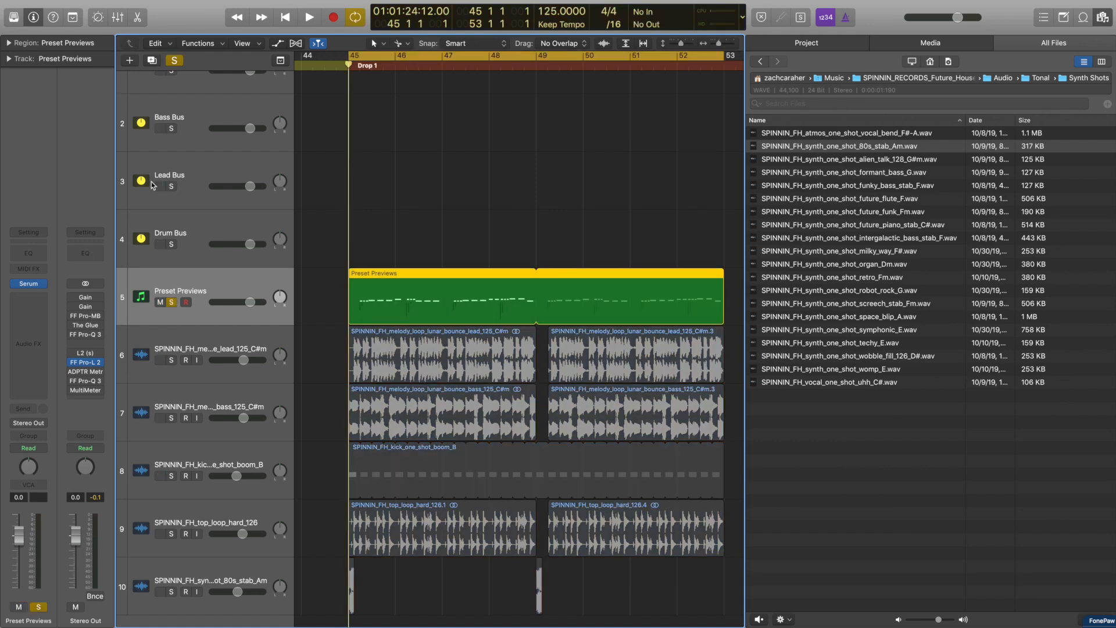
pyautogui.click(26, 284)
pyautogui.click(612, 130)
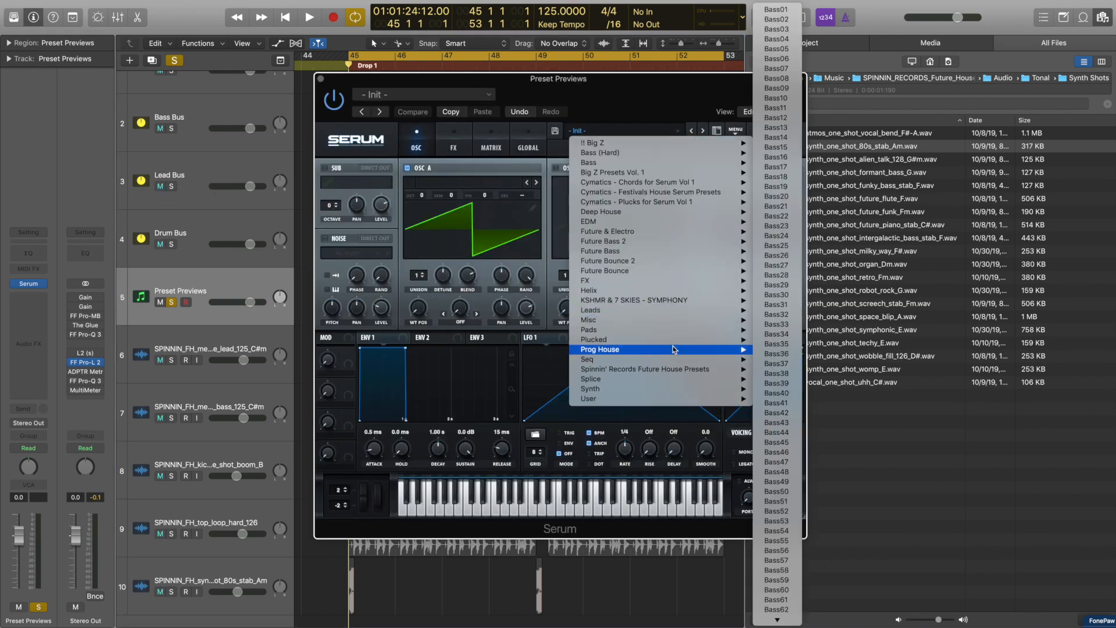
pyautogui.moveTo(698, 369)
pyautogui.click(778, 370)
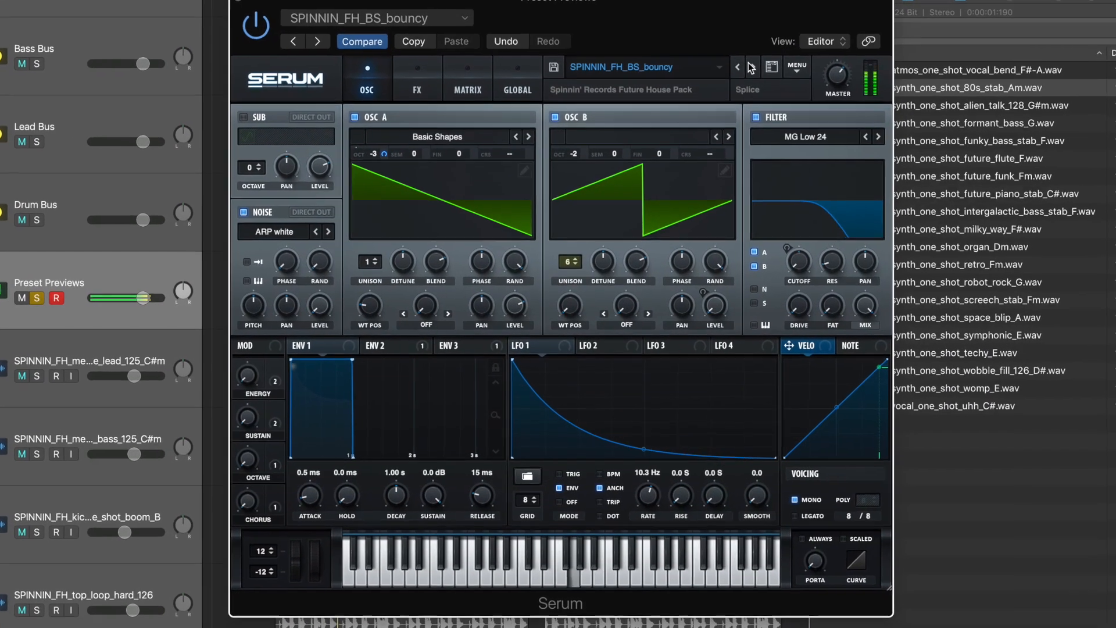
# - Advance through the bass presets to SPINNIN_FH_BS_future_pluck and audition it while sweeping its FM macro
pyautogui.click(720, 109)
pyautogui.click(758, 61)
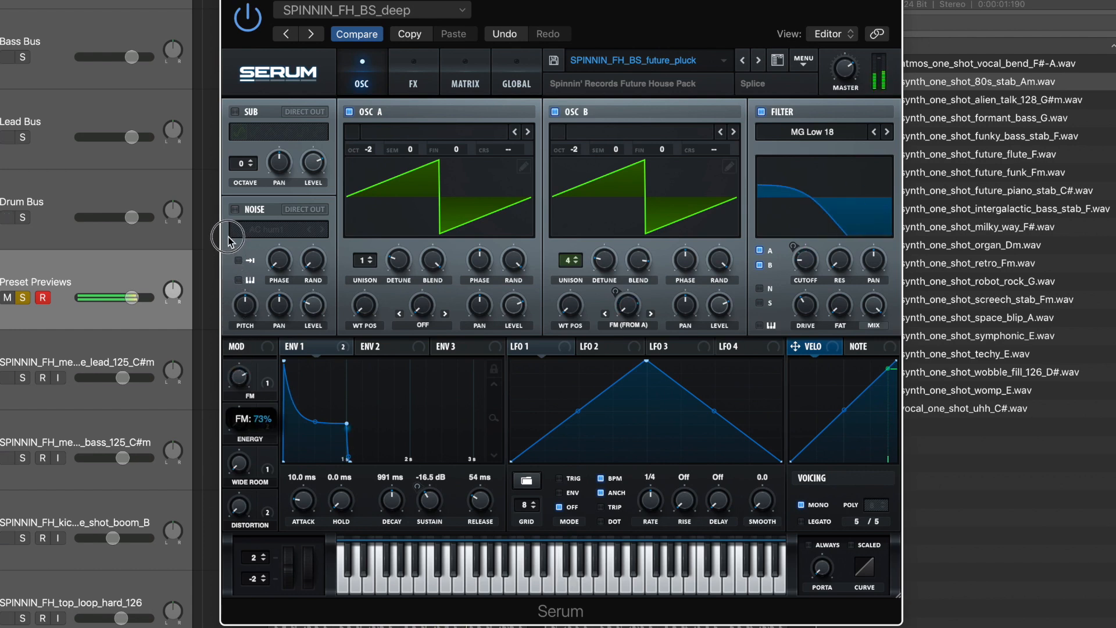
pyautogui.moveTo(235, 268); pyautogui.dragTo(235, 268)
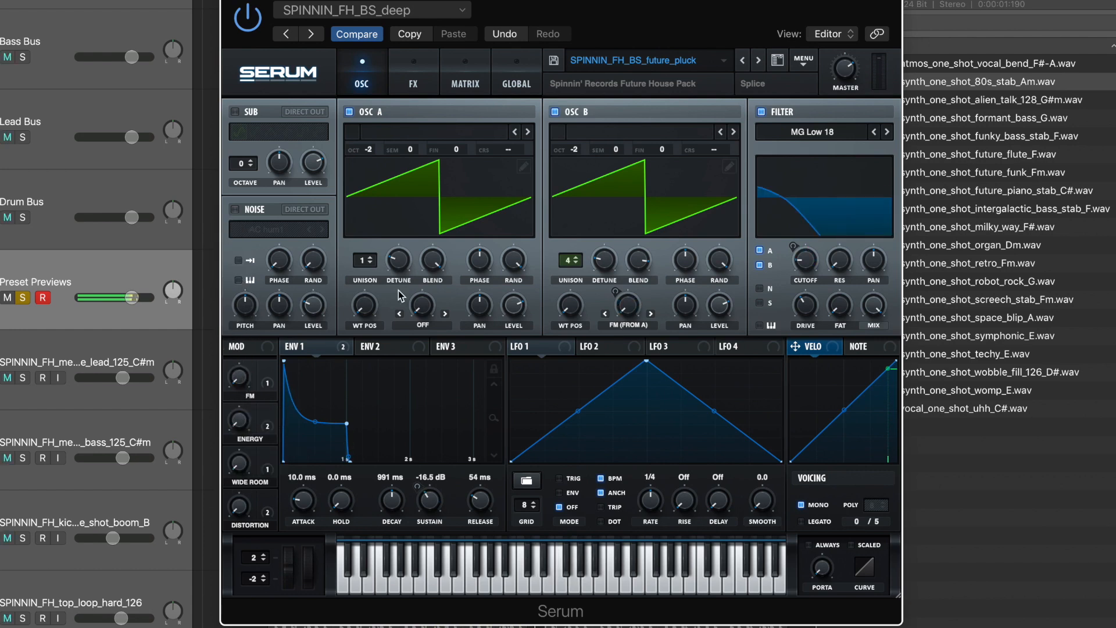
# - Advance to the SPINNIN_FH_BS_jump bass preset and audition it while sweeping its Layer macro
pyautogui.click(758, 61)
pyautogui.moveTo(235, 377)
pyautogui.mouseDown()
pyautogui.moveTo(228, 288)
pyautogui.moveTo(240, 386)
pyautogui.mouseUp()
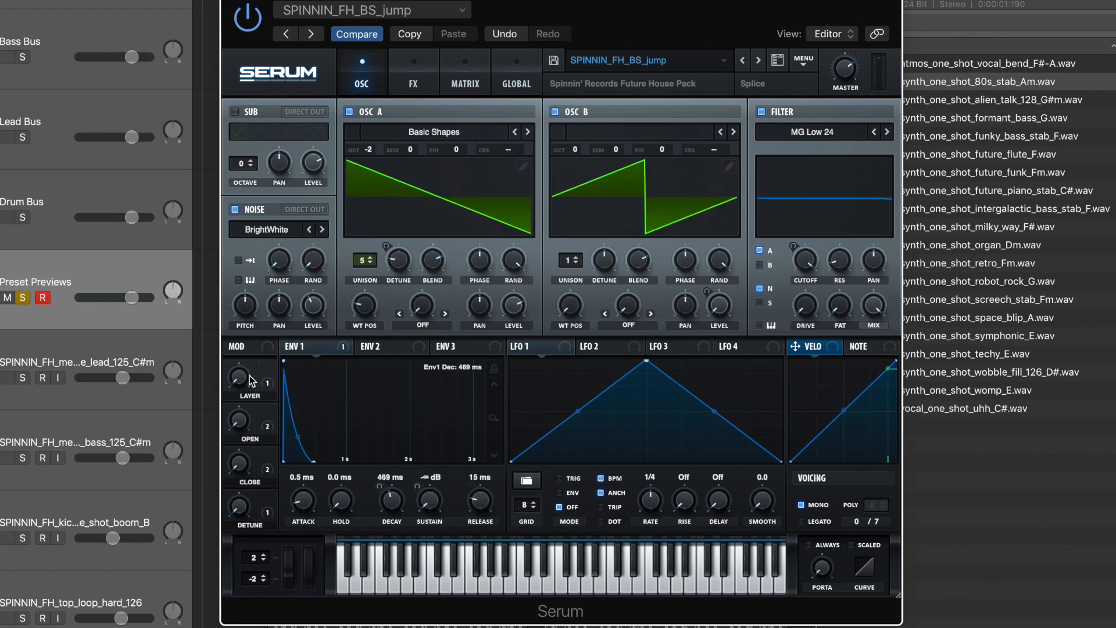
pyautogui.moveTo(240, 382)
pyautogui.mouseDown()
pyautogui.moveTo(216, 180)
pyautogui.moveTo(255, 445)
pyautogui.moveTo(234, 302)
pyautogui.moveTo(236, 363)
pyautogui.mouseUp()
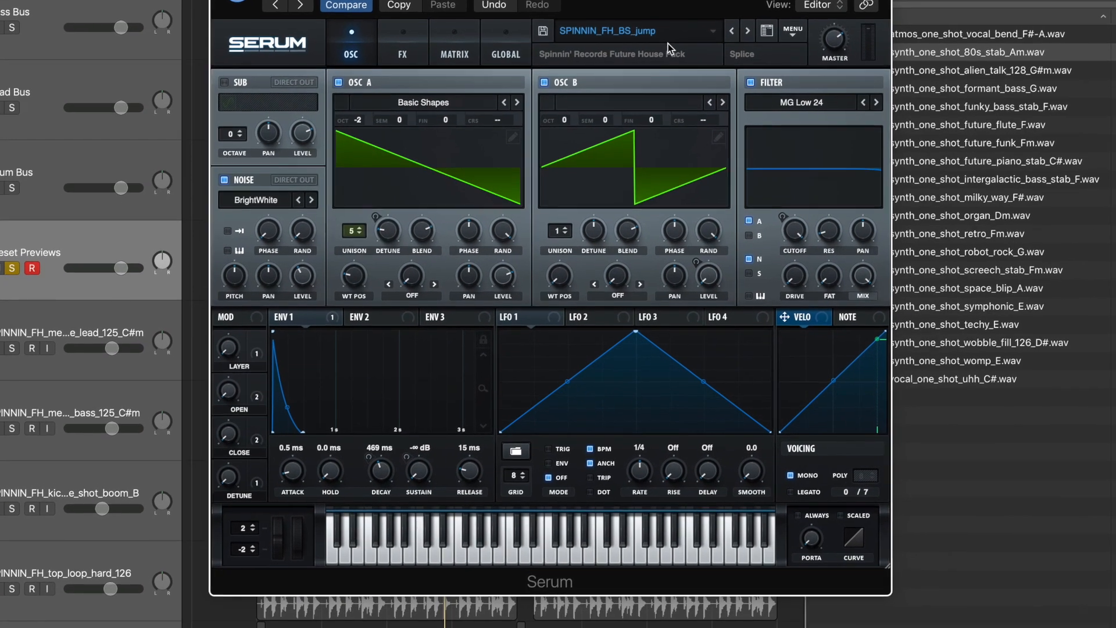
# - Load SPINNIN_FH_LD_lunar_bounce from the Spinnin' Records Future House Presets and audition it while sweeping its Open and Wide macros
pyautogui.click(668, 49)
pyautogui.moveTo(785, 361)
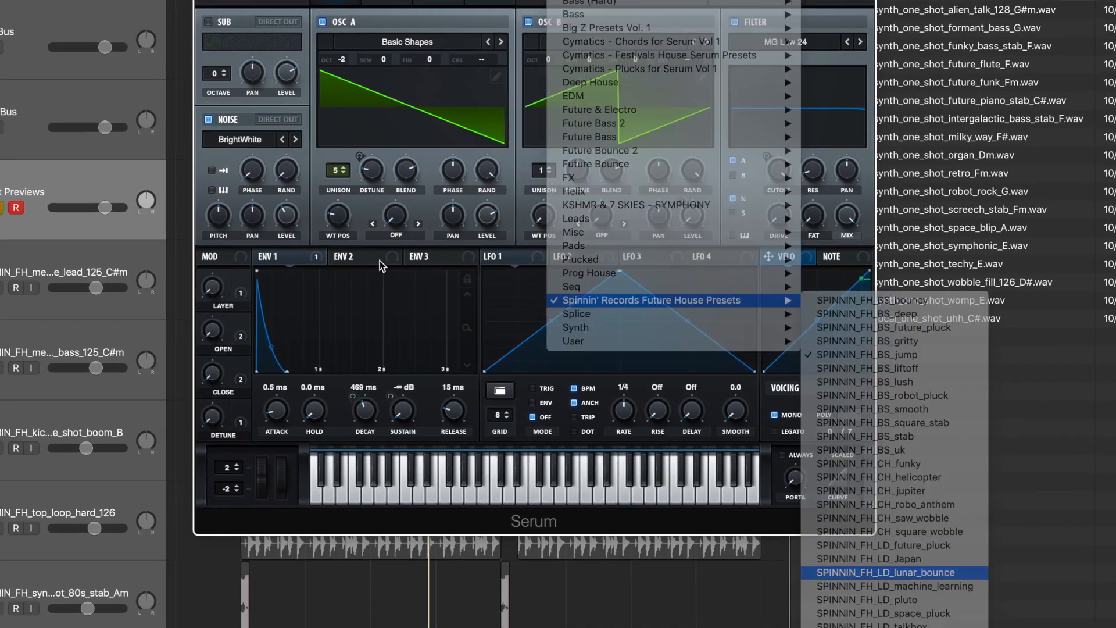
pyautogui.click(885, 555)
pyautogui.moveTo(273, 375); pyautogui.dragTo(263, 326)
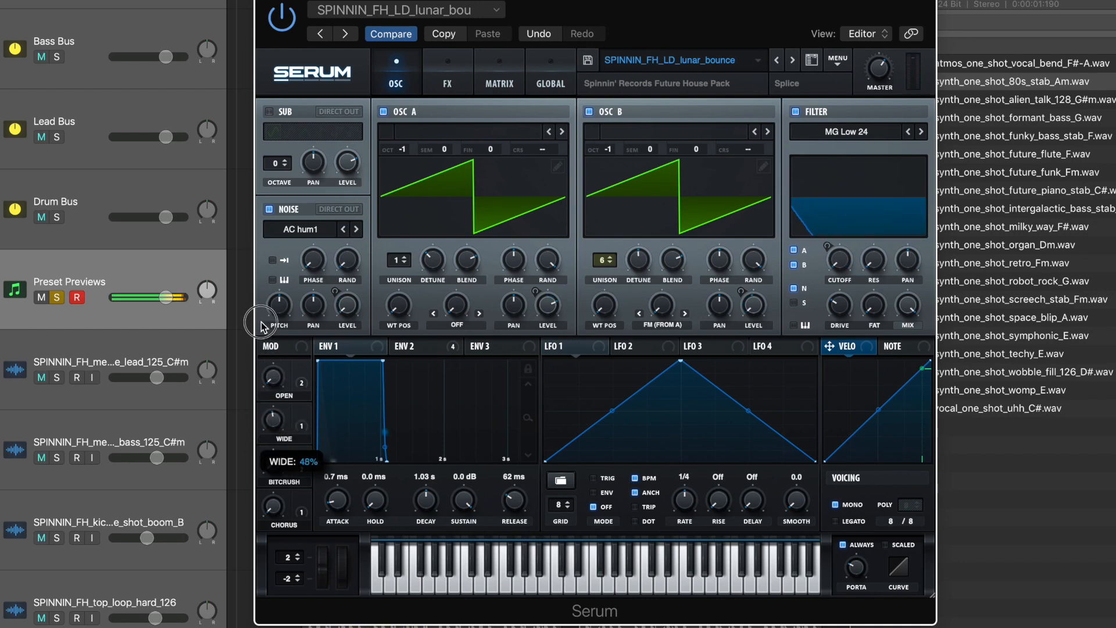
pyautogui.moveTo(249, 254); pyautogui.dragTo(272, 451)
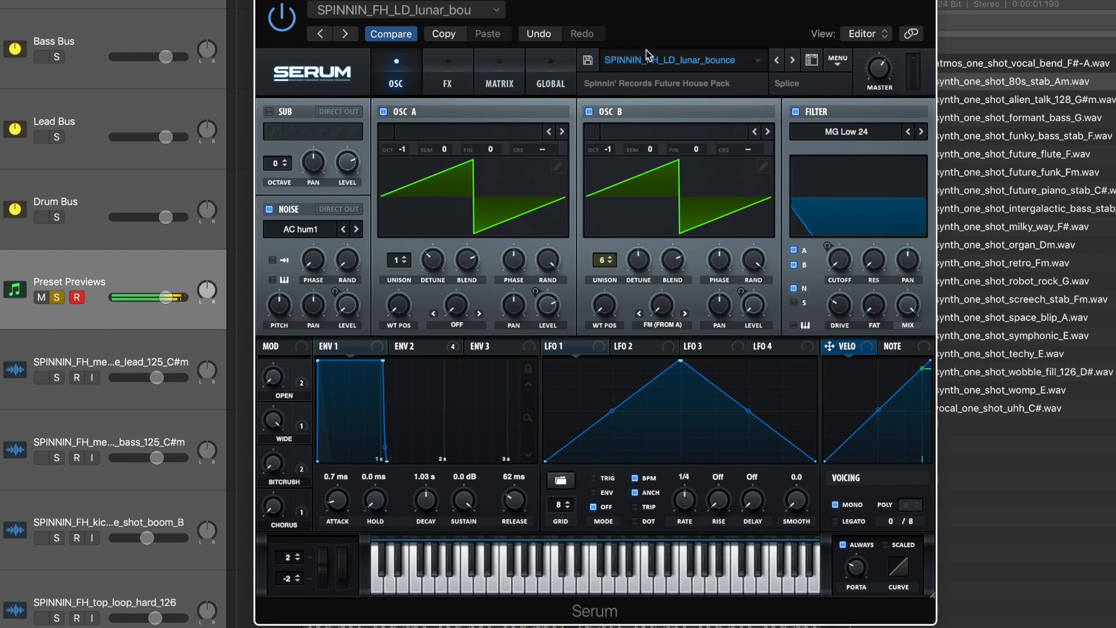
# - Audition the lead presets machine_learning, pluto and space_pluck in turn, sweeping the Space macro on space_pluck back to 0%
pyautogui.click(793, 60)
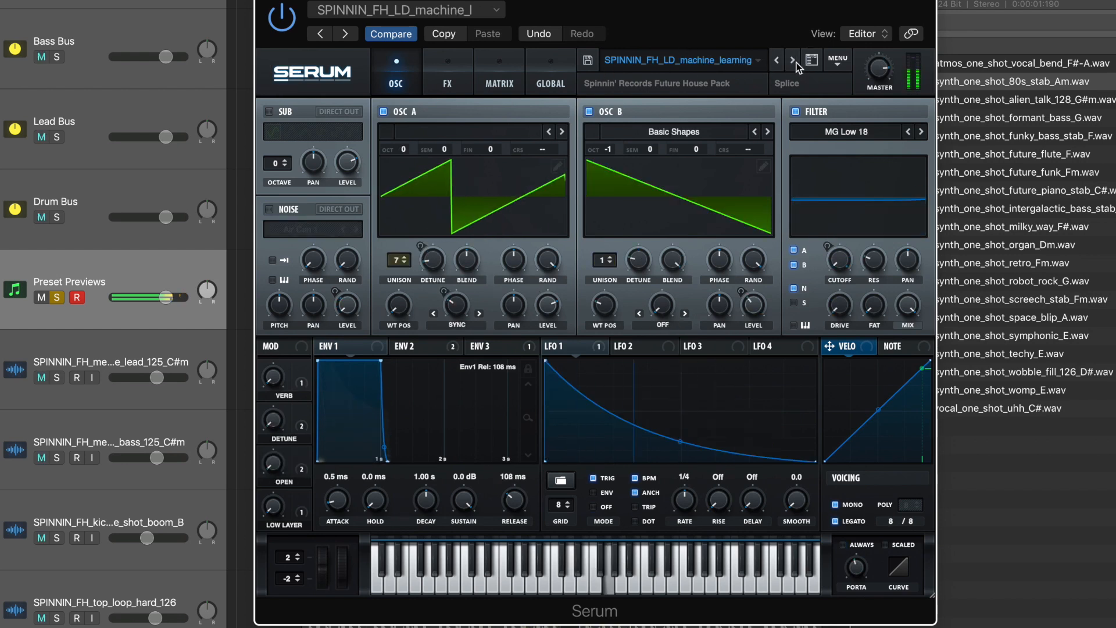
pyautogui.click(794, 60)
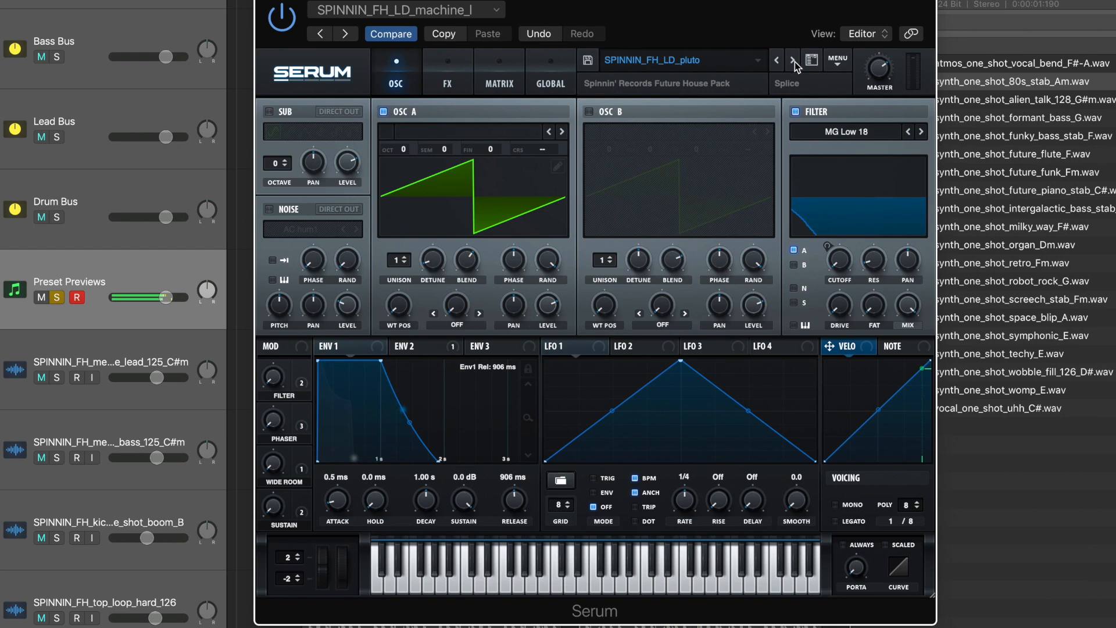
pyautogui.click(794, 61)
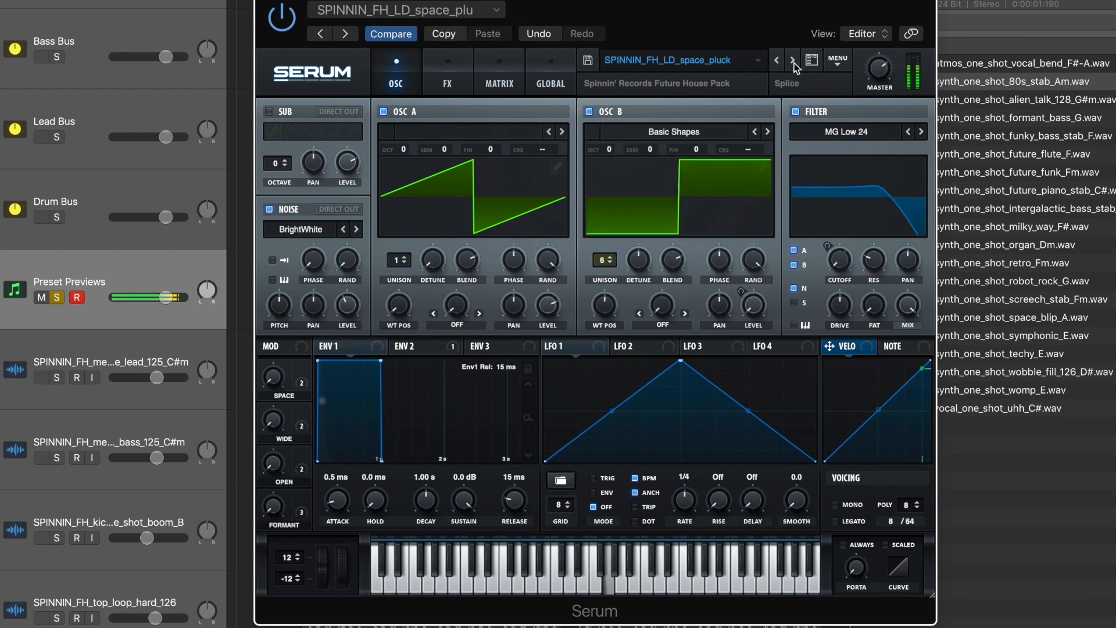
pyautogui.moveTo(279, 378); pyautogui.dragTo(253, 267)
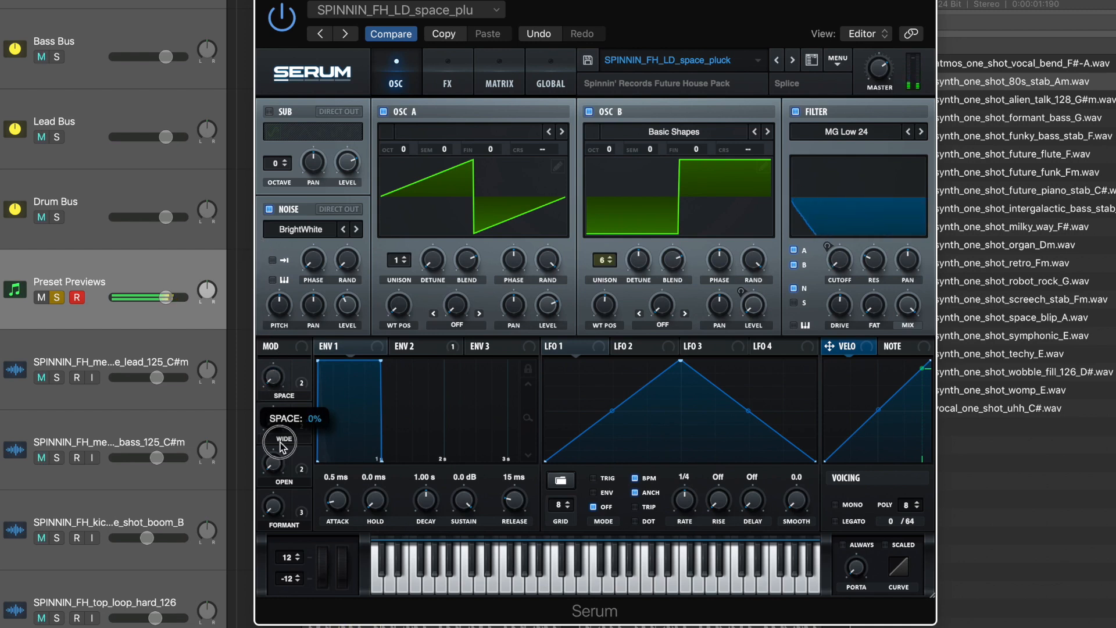